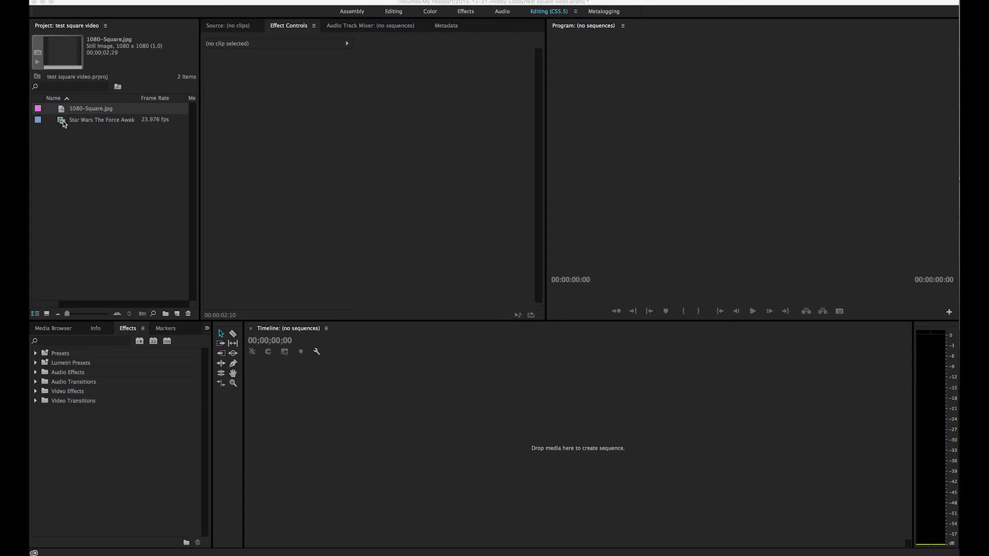
Open the Star Wars clip in the Source monitor and create a RED R3D 1080p 16x9 23.976 sequence named Red.
double_click(63, 123)
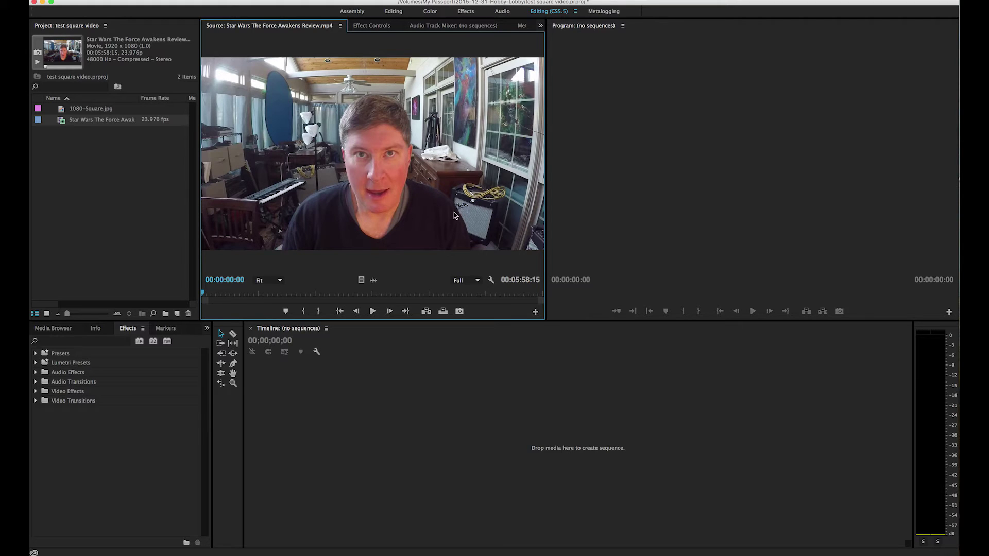
left_click(87, 181)
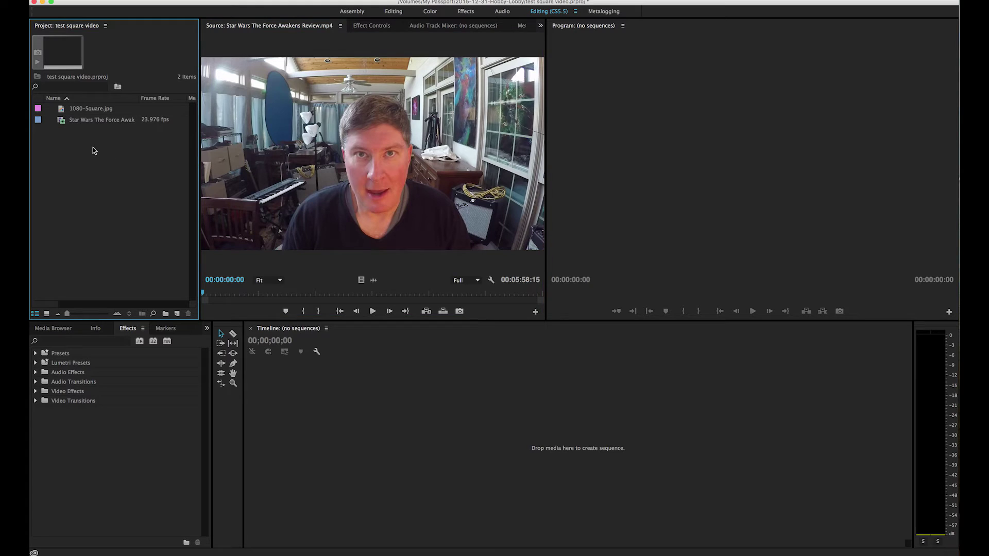
right_click(79, 161)
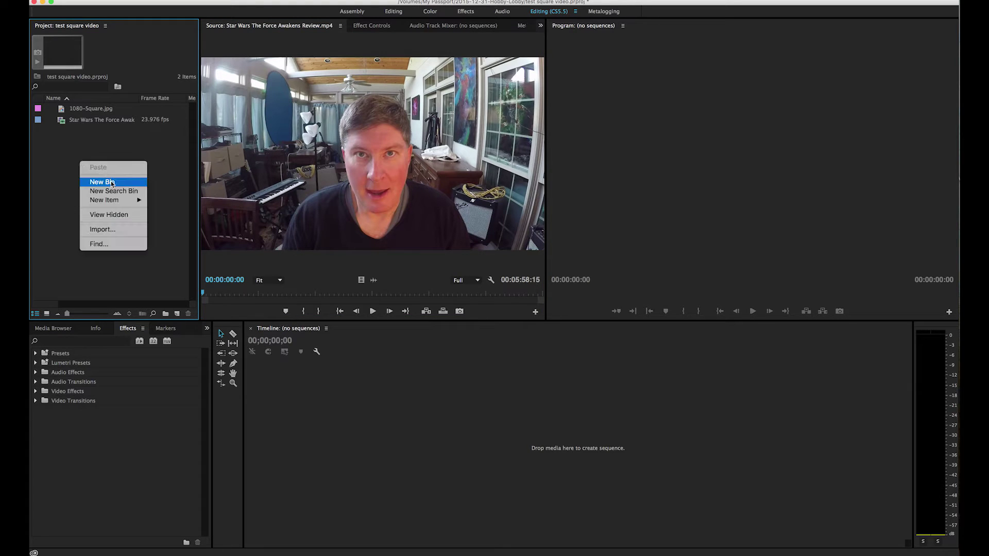
mouse_move(105, 204)
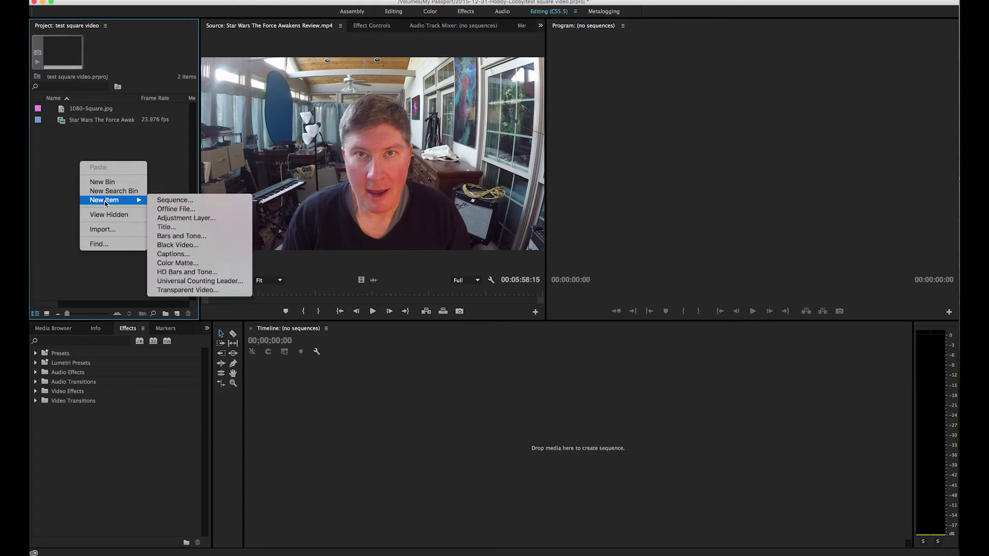
left_click(172, 204)
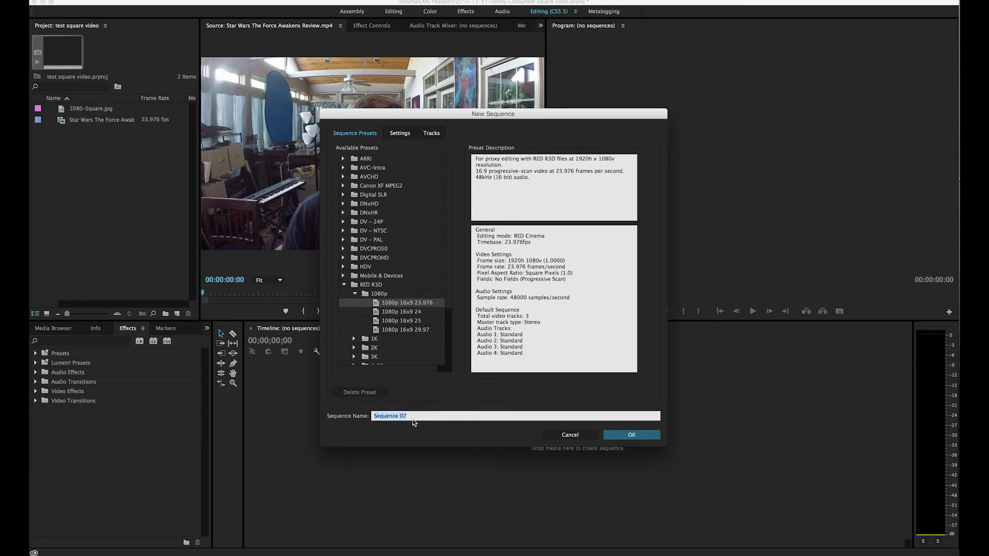
type("Red")
left_click(635, 436)
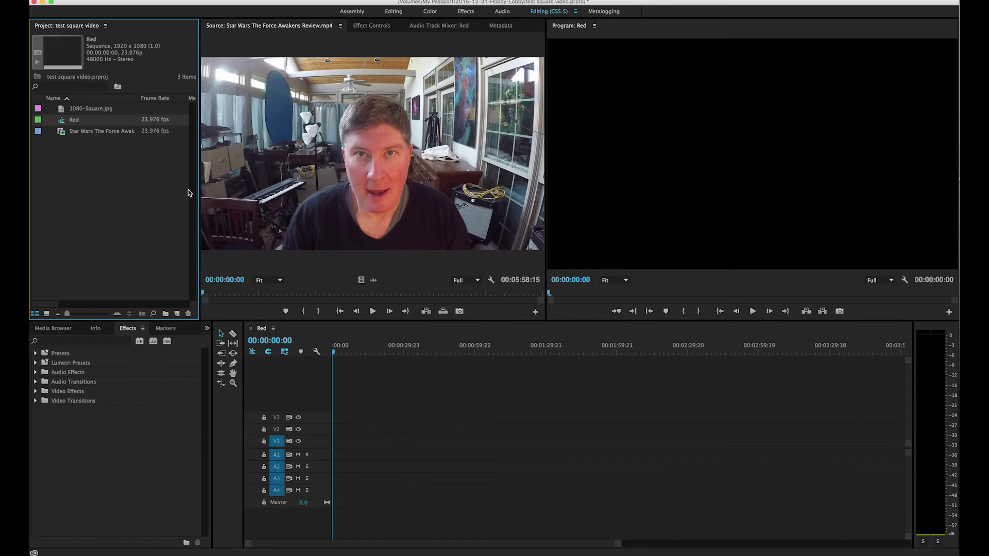
Create a second sequence from the AVCHD 1080p24 preset and name it Regular.
right_click(60, 155)
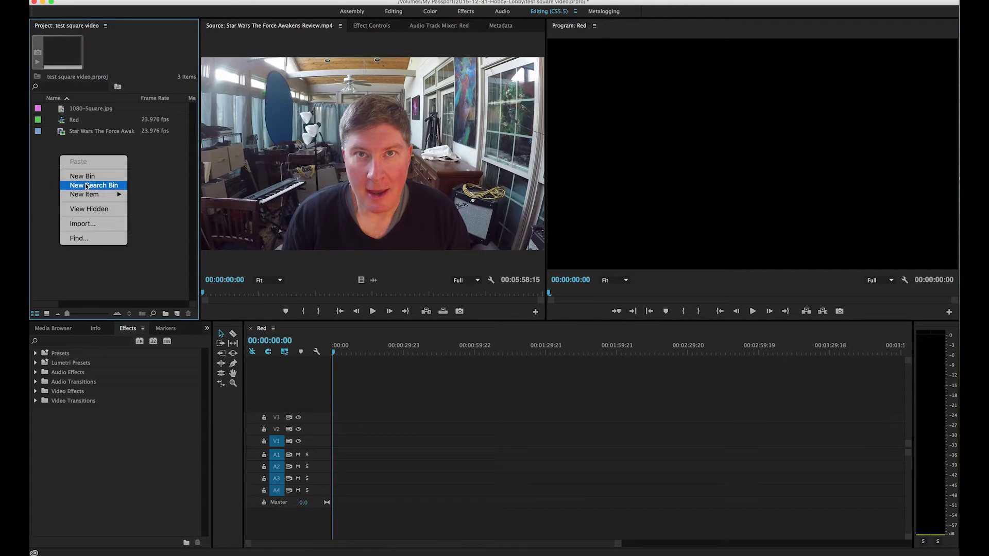
mouse_move(89, 195)
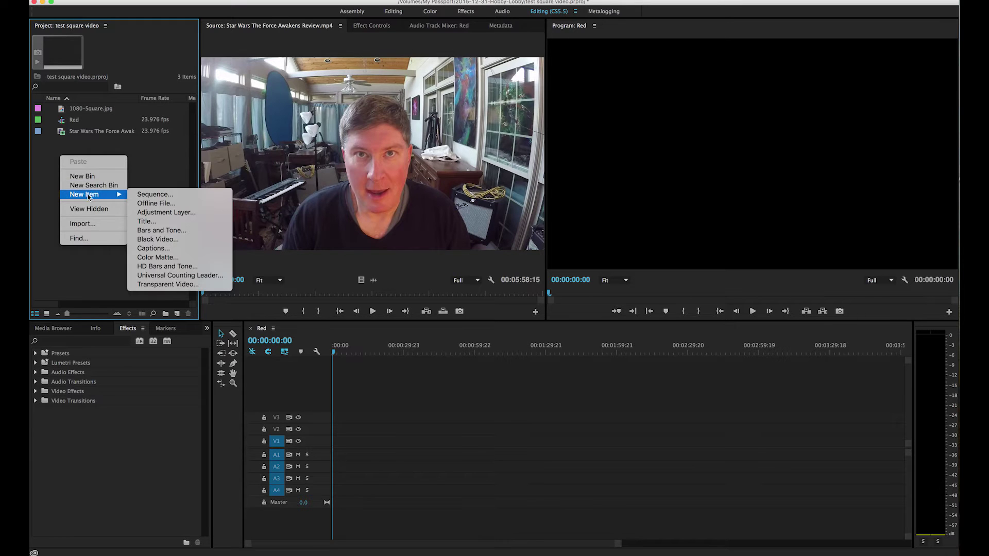
left_click(162, 193)
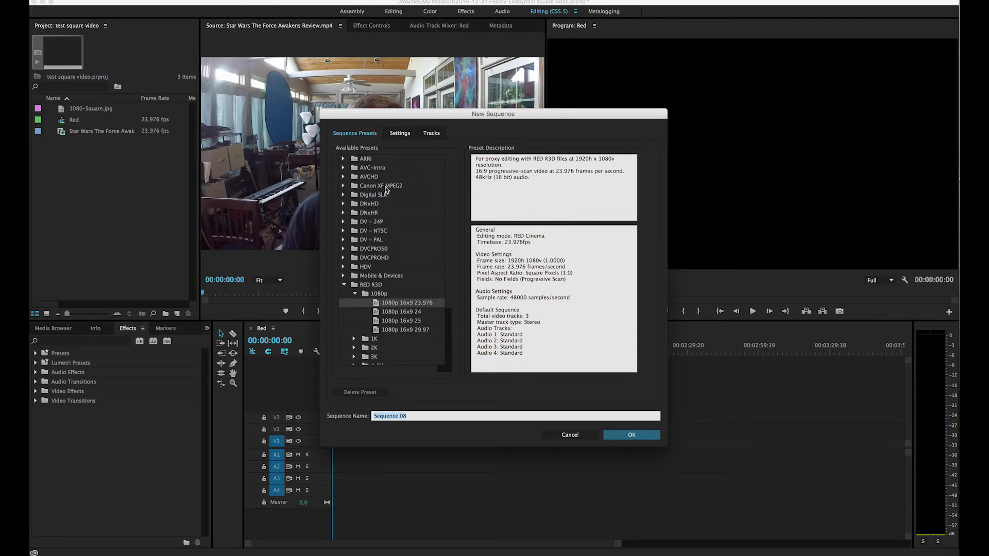
left_click(343, 178)
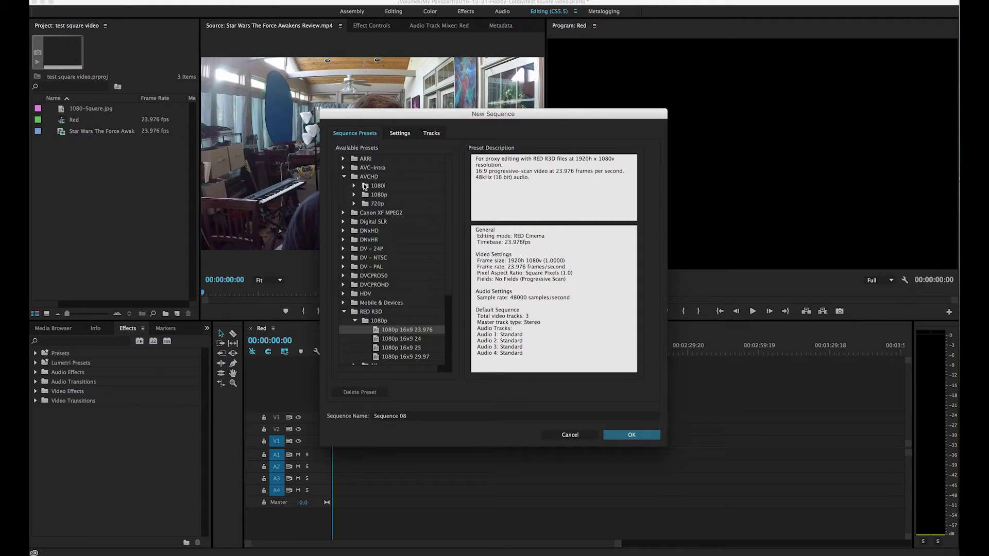
left_click(354, 196)
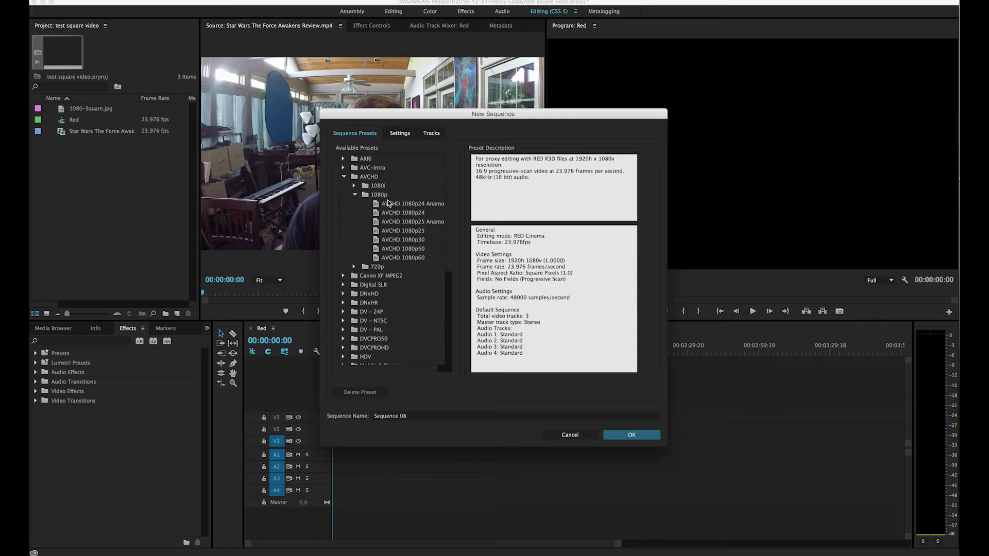
left_click(418, 214)
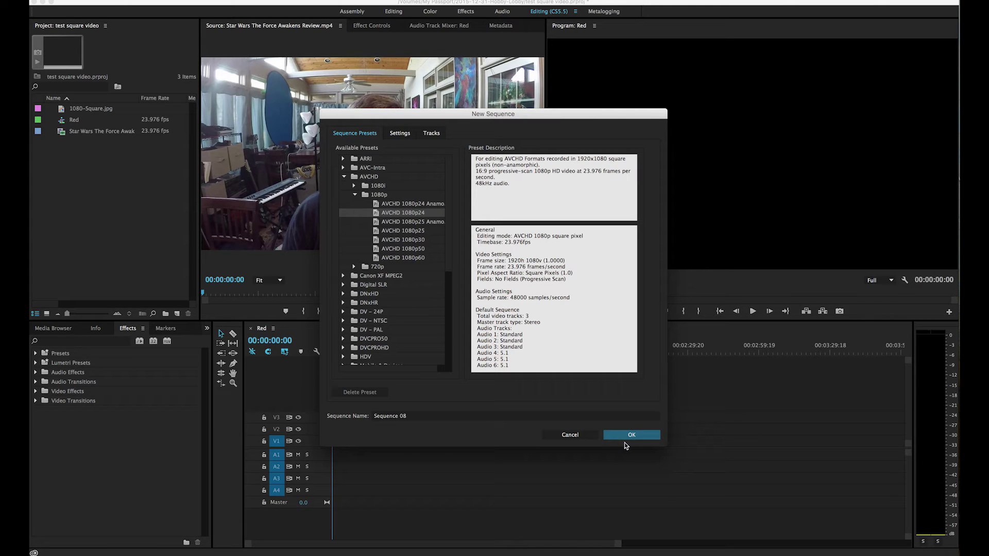
left_click_drag(419, 417, 332, 417)
type("Regular")
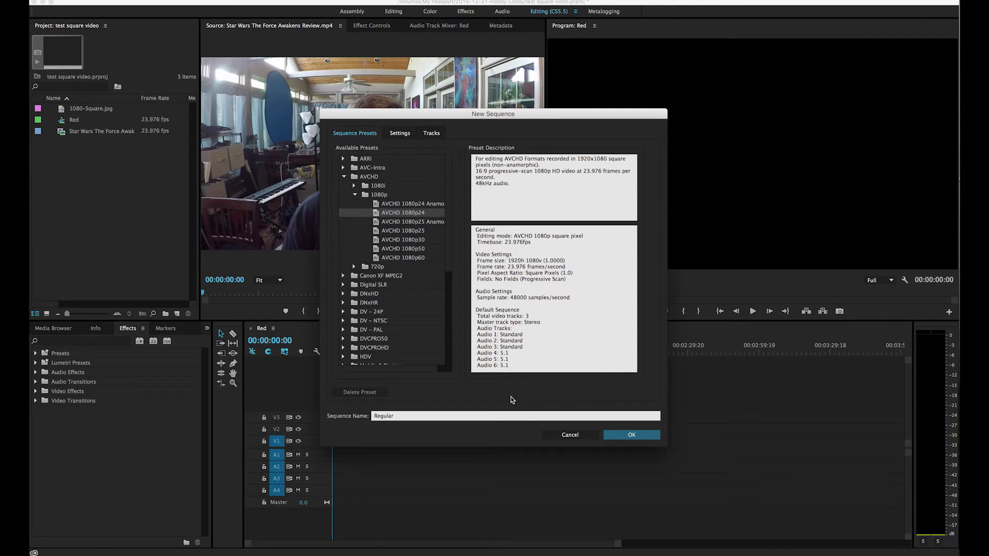
left_click(629, 437)
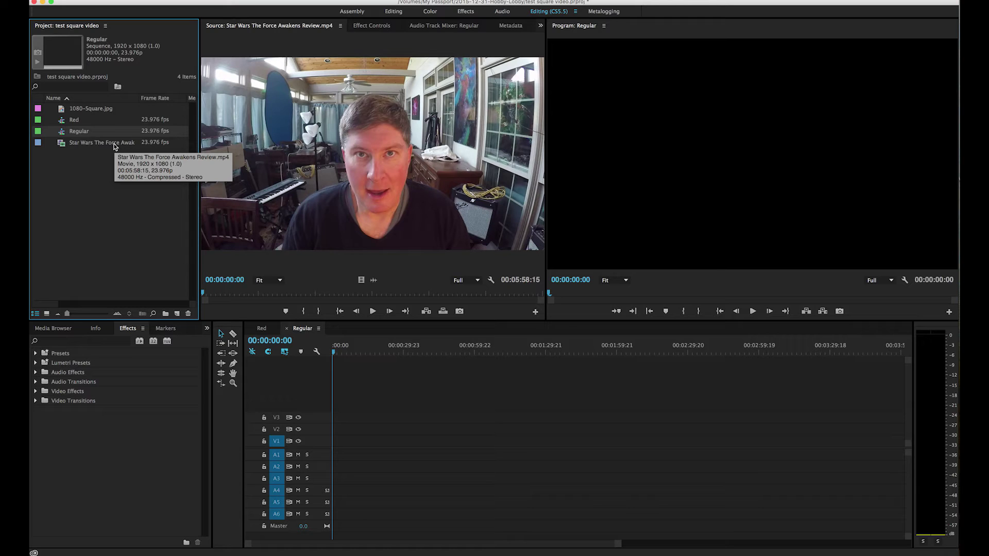
Place the Star Wars clip at the start of track V1 and 1080-Square.jpg above it on V2.
left_click_drag(62, 147, 335, 442)
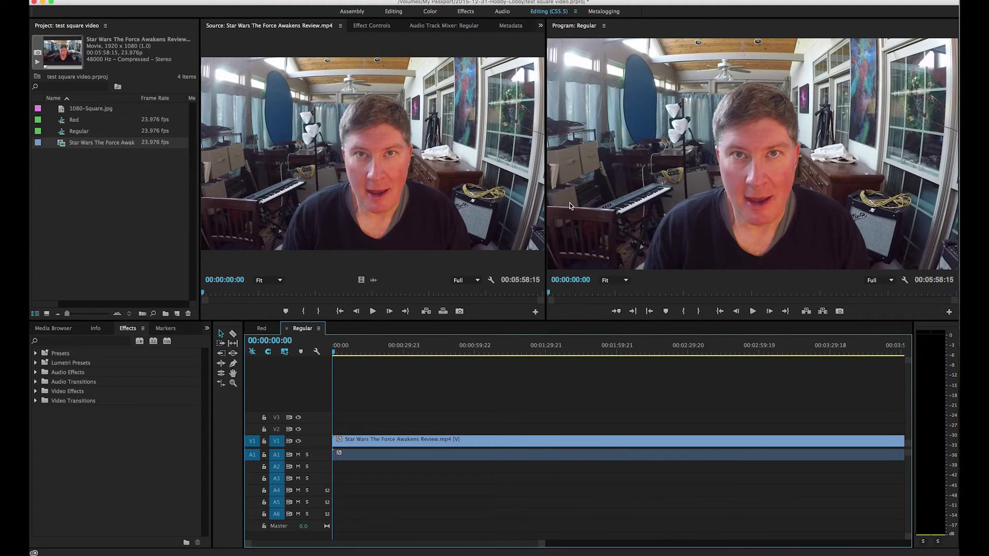
mouse_move(545, 215)
left_mouse_down()
mouse_move(569, 214)
mouse_move(525, 215)
mouse_move(550, 212)
left_mouse_up()
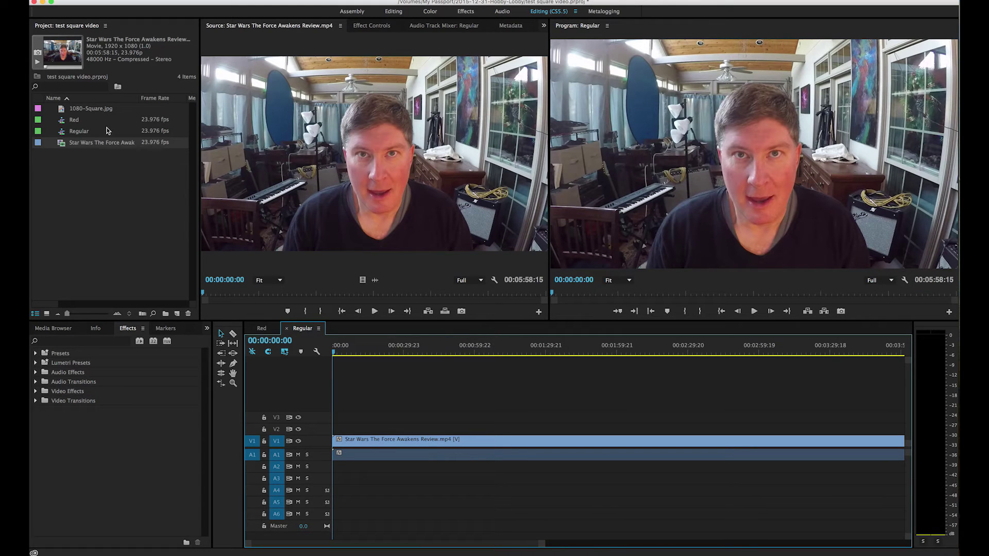
mouse_move(61, 111)
left_click_drag(60, 111, 326, 430)
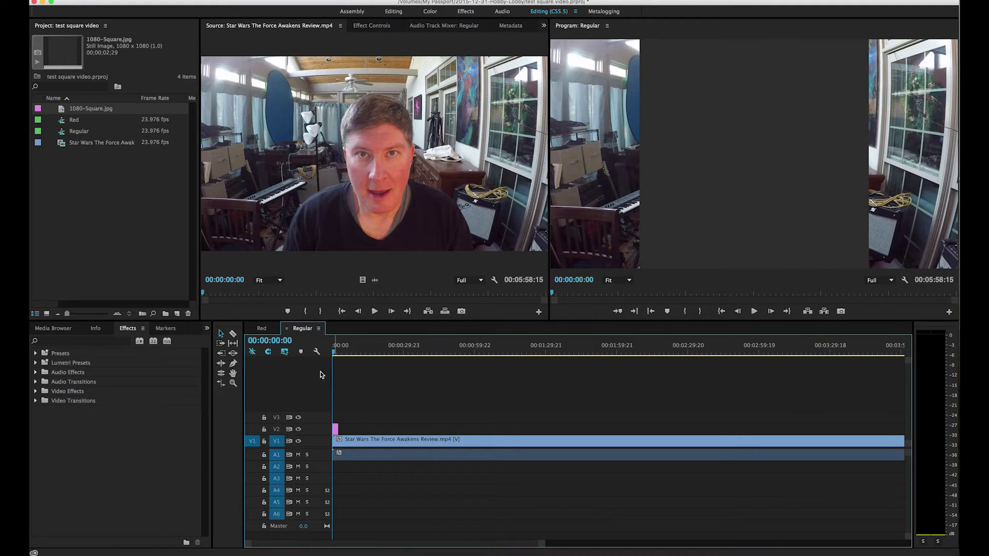
Search the effects for "crop" and apply the Crop effect to the Star Wars clip on V1.
left_click(69, 341)
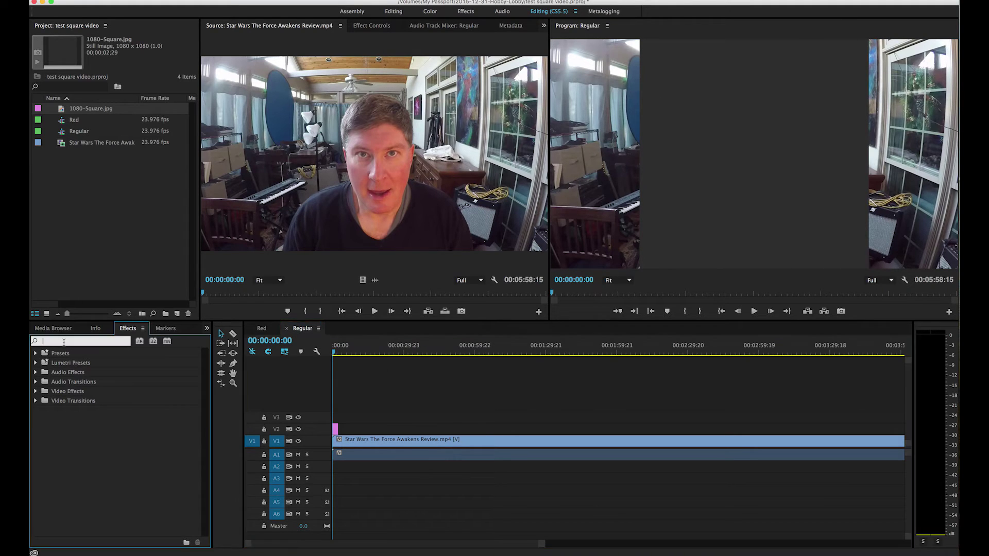
type("crop")
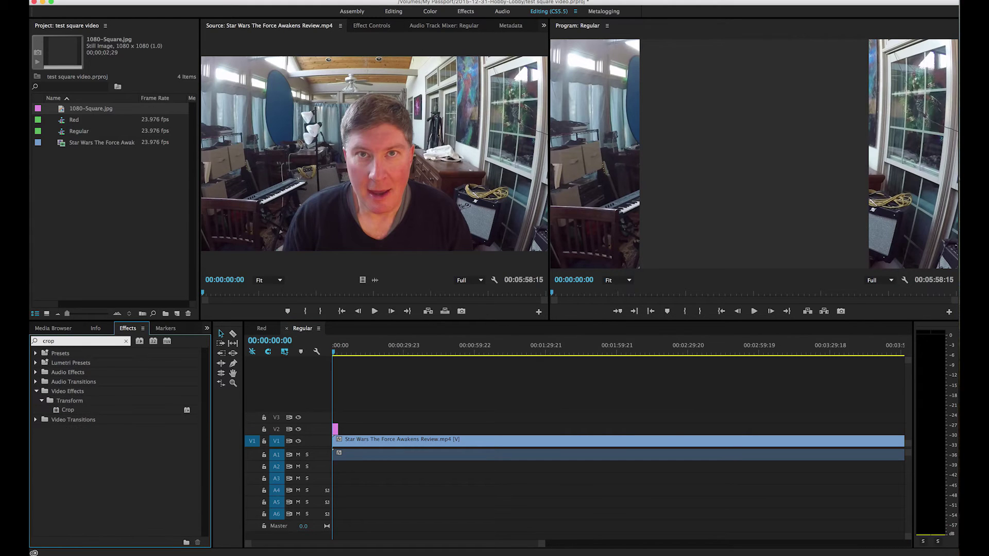
left_click_drag(56, 412, 349, 441)
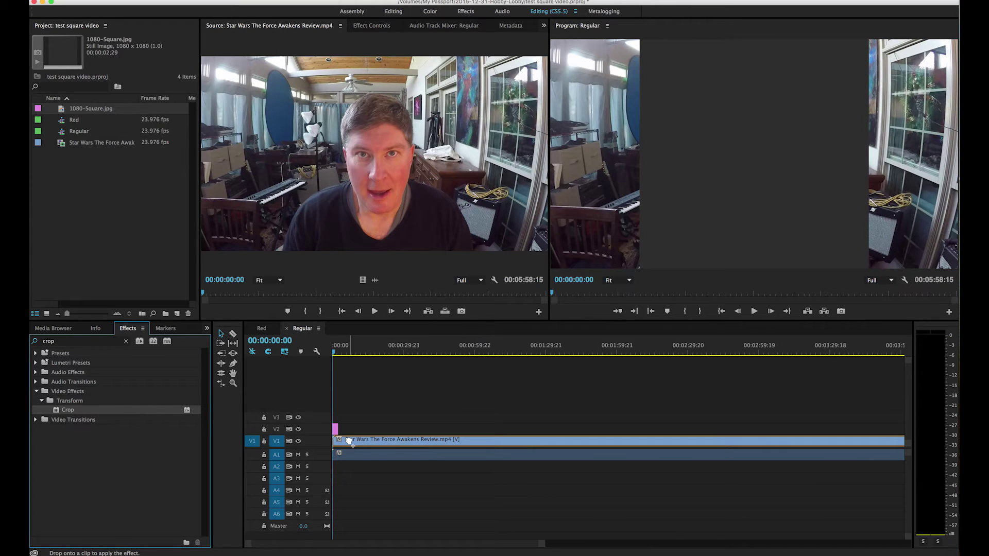
left_click_drag(349, 442, 349, 443)
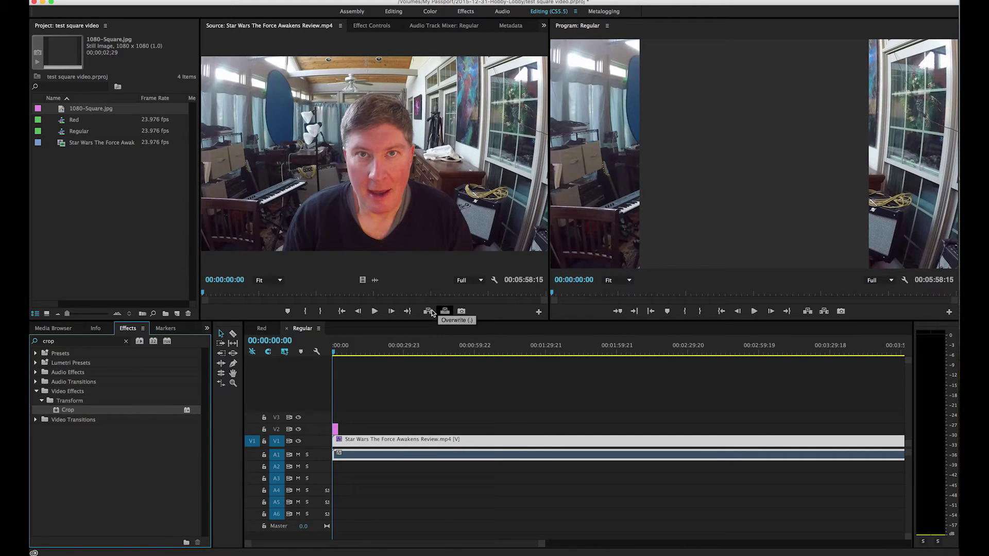
Set the clip's left and right crop to 22% each and delete the 1080-Square.jpg guide from V2.
left_click(379, 28)
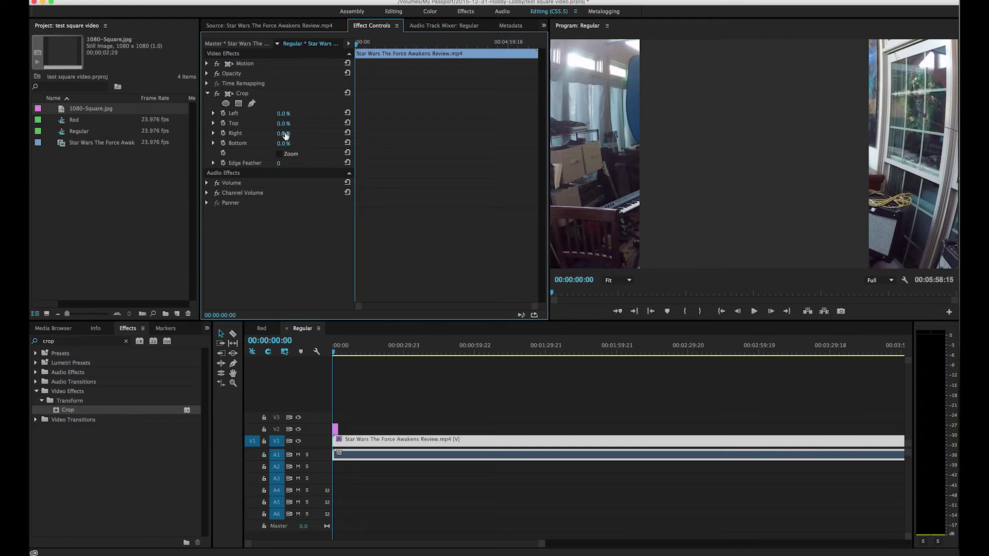
left_click_drag(283, 114, 304, 114)
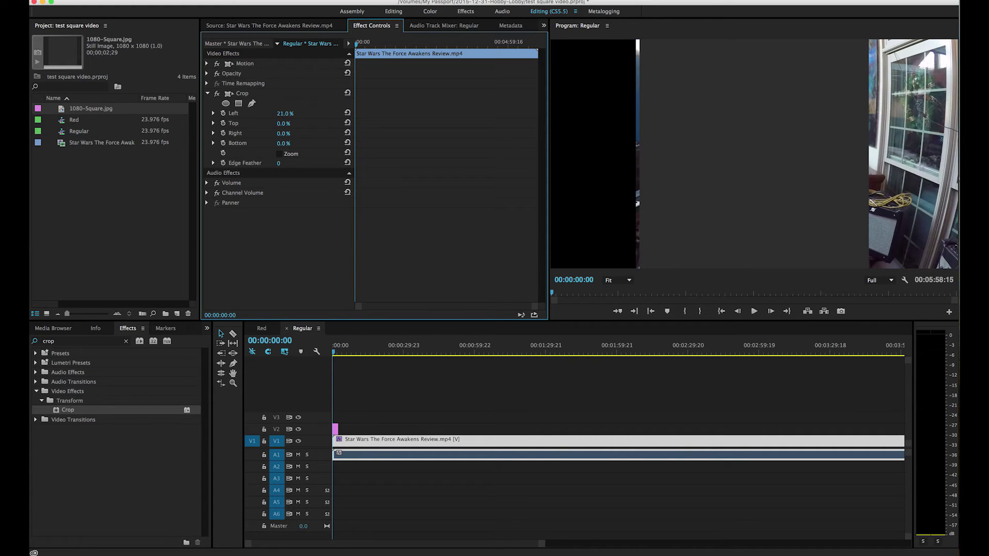
left_click_drag(284, 114, 286, 115)
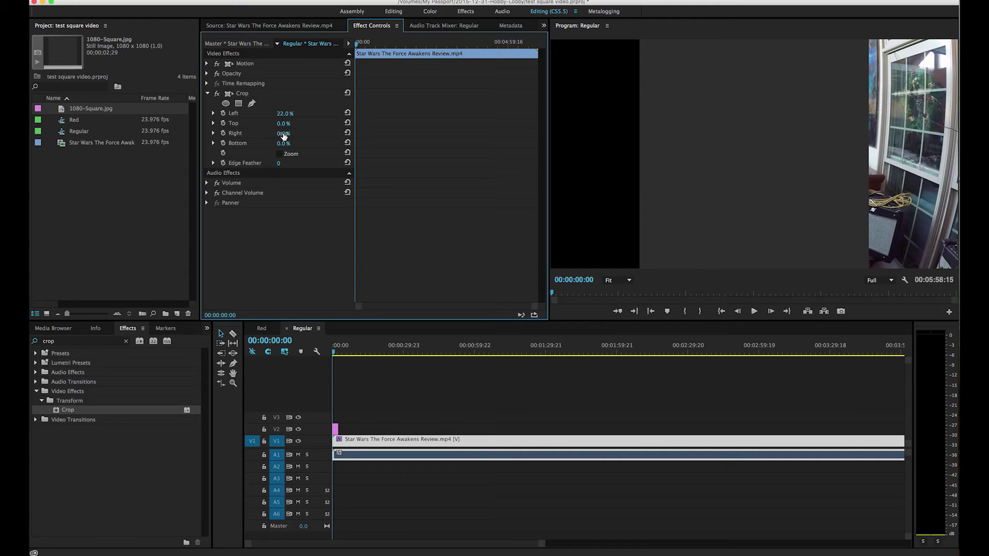
left_click_drag(283, 132, 294, 132)
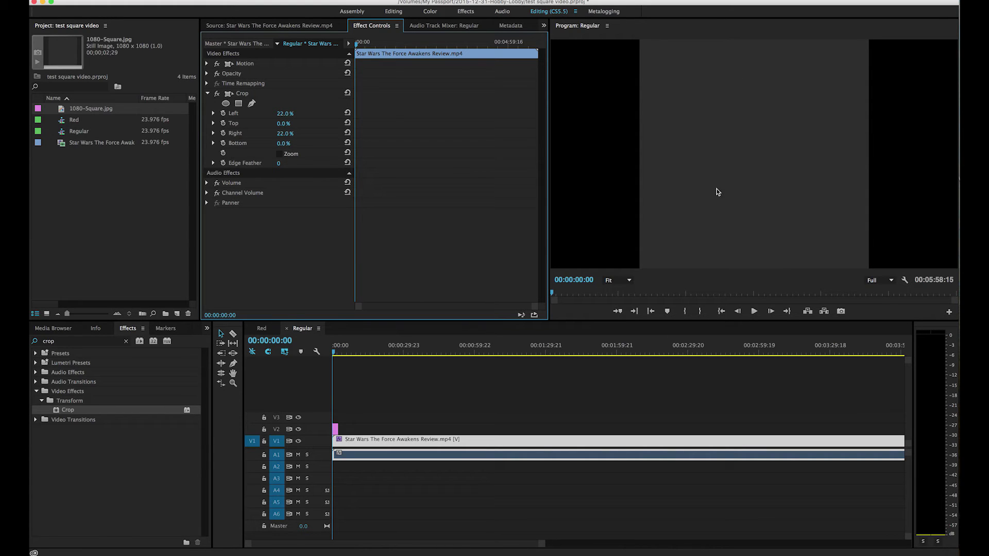
left_click(335, 430)
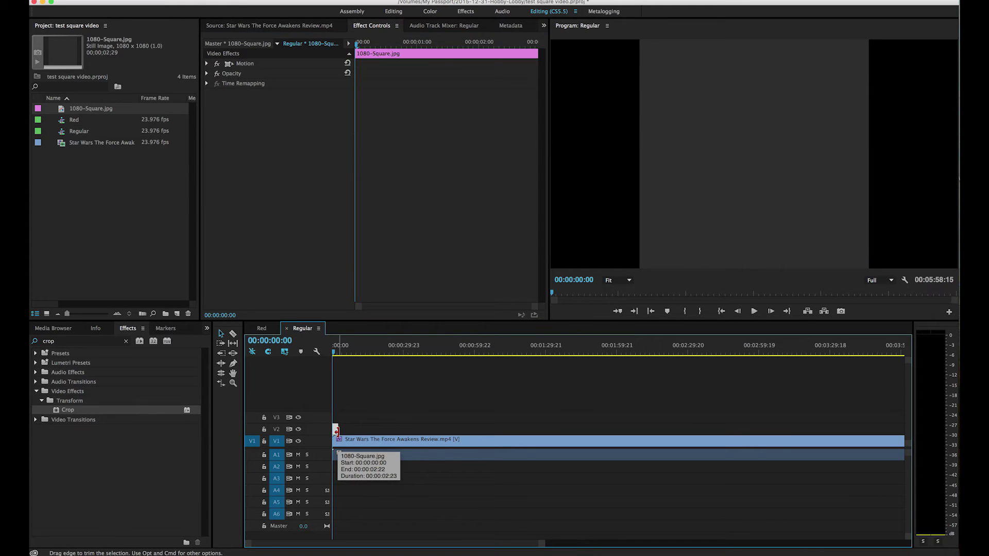
key("Delete")
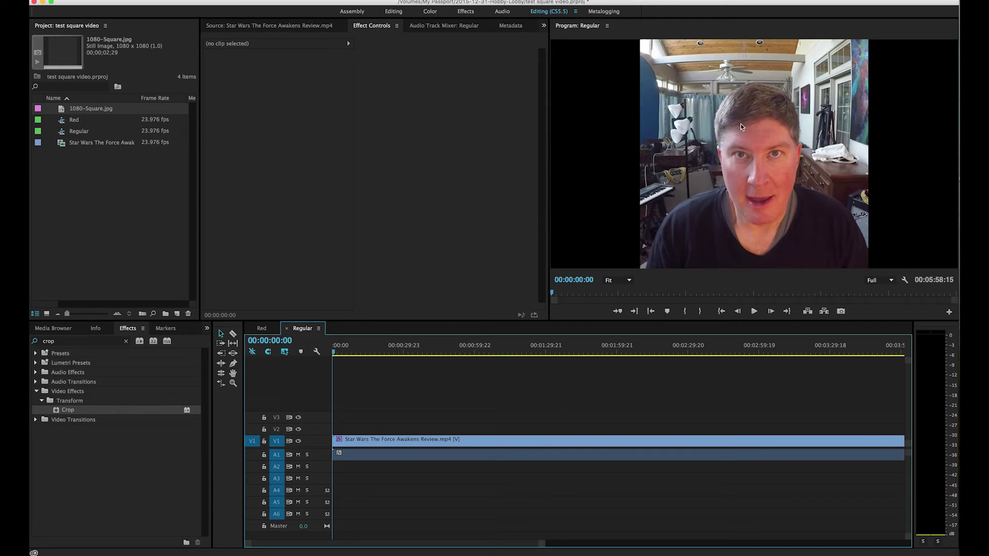
Split the Star Wars clip at 00:00:08:05, delete everything after the cut, and move the playhead back to 00:00:03:14.
left_click_drag(335, 351, 352, 352)
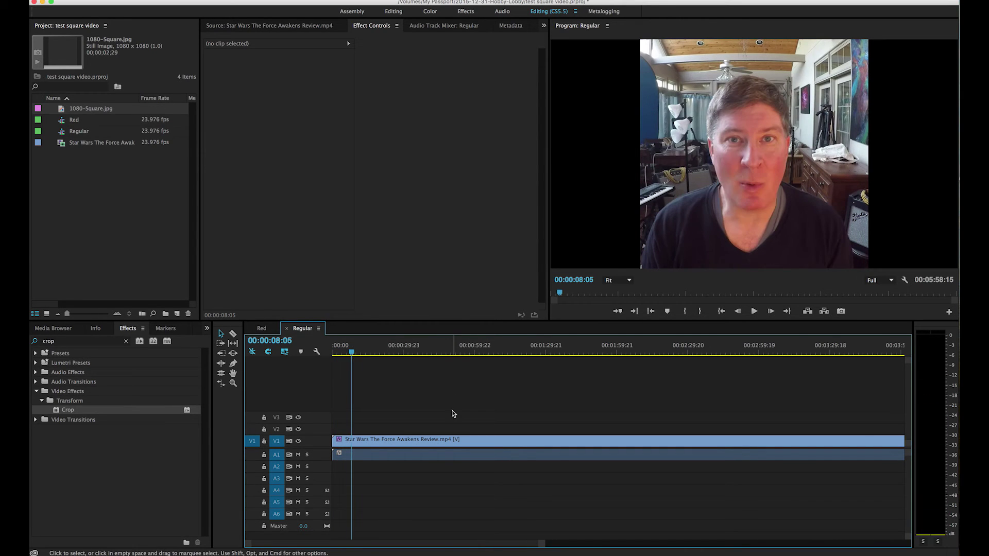
key("c")
left_click(353, 440)
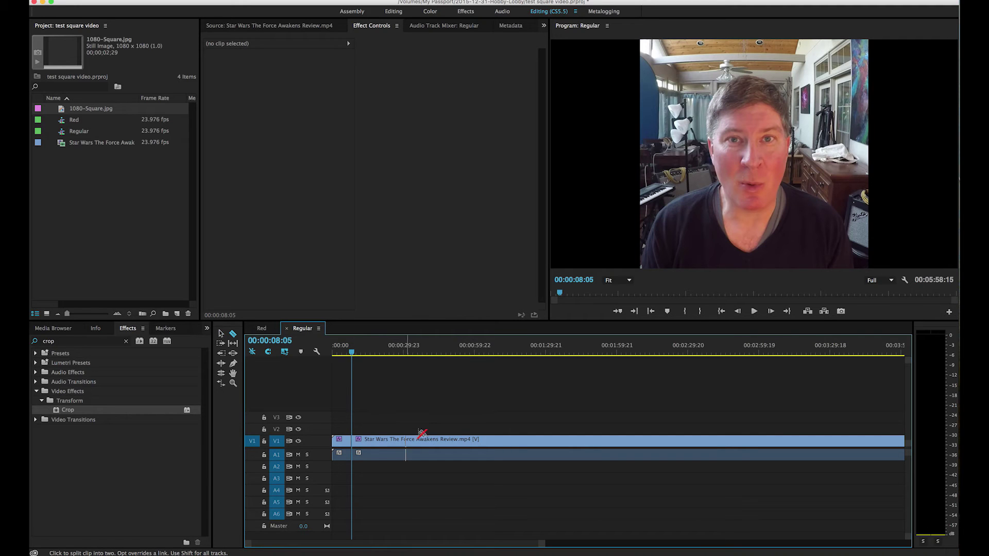
key("v")
left_click_drag(408, 410, 486, 488)
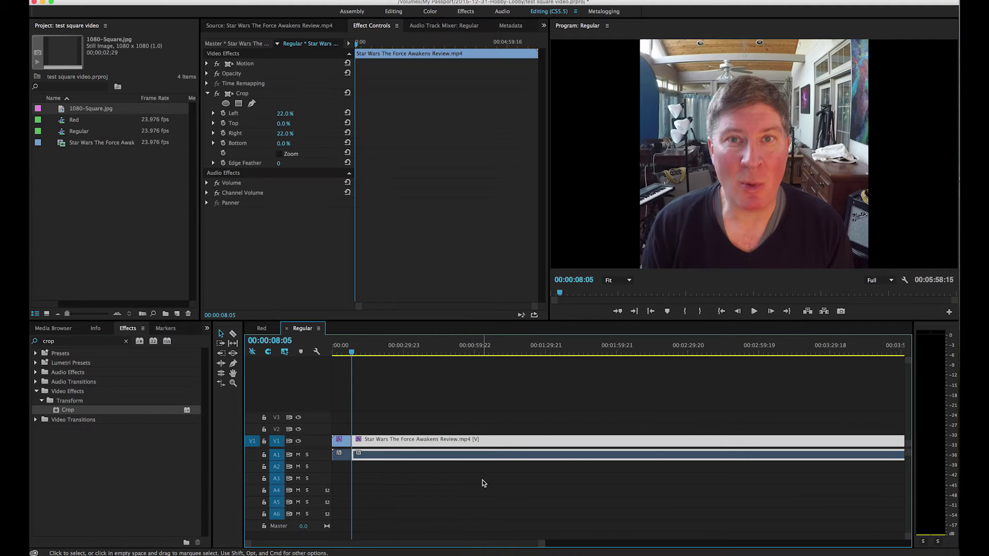
key("Delete")
left_click_drag(352, 352, 340, 352)
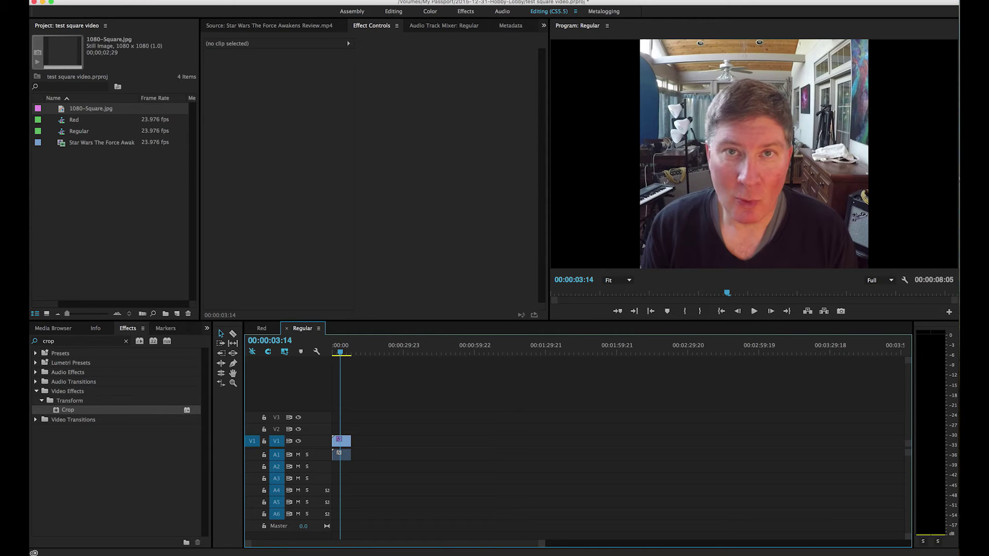
Open the media export settings for the Regular sequence, set the target bitrate to 15 Mbps and start editing the maximum bitrate.
left_click(118, 0)
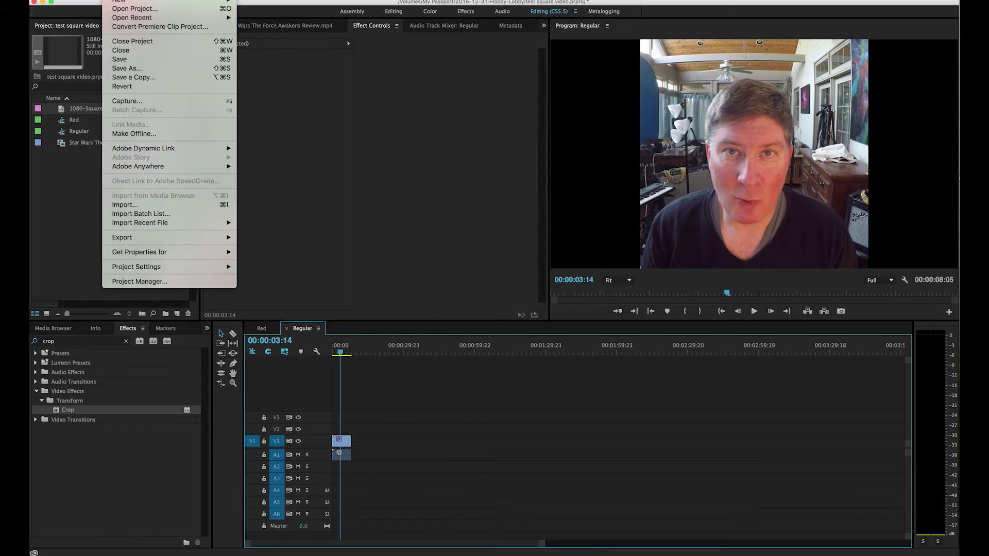
mouse_move(142, 242)
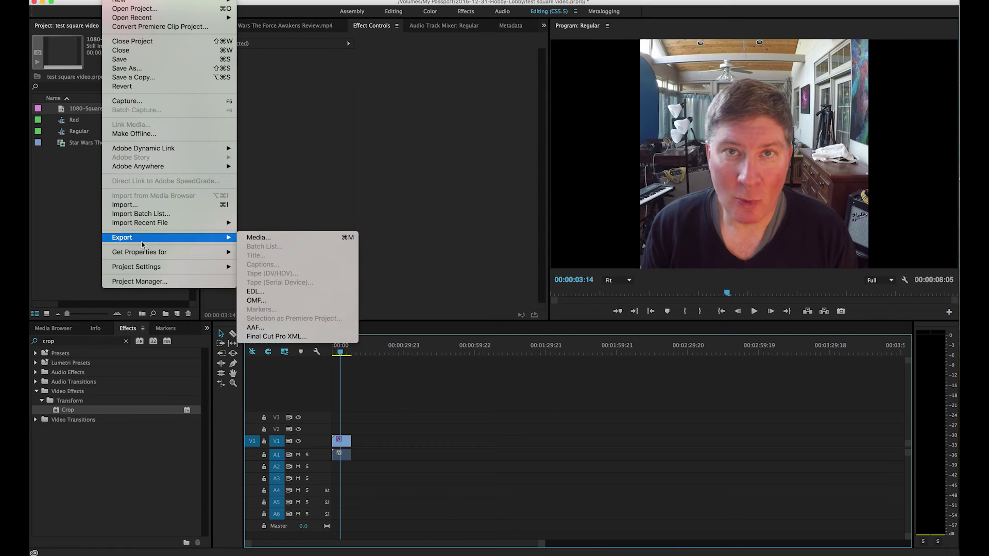
left_click(256, 238)
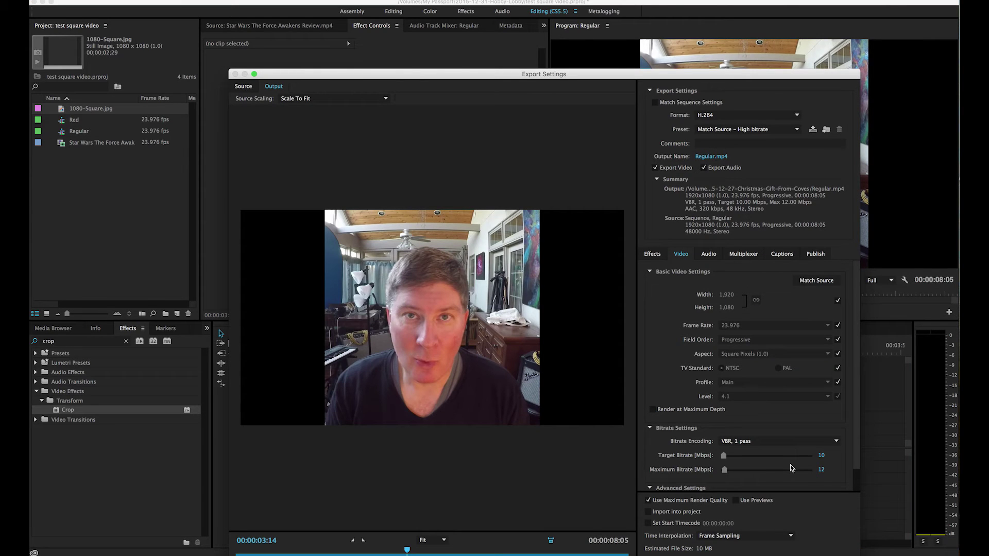
left_click_drag(735, 75, 706, 46)
left_click(793, 427)
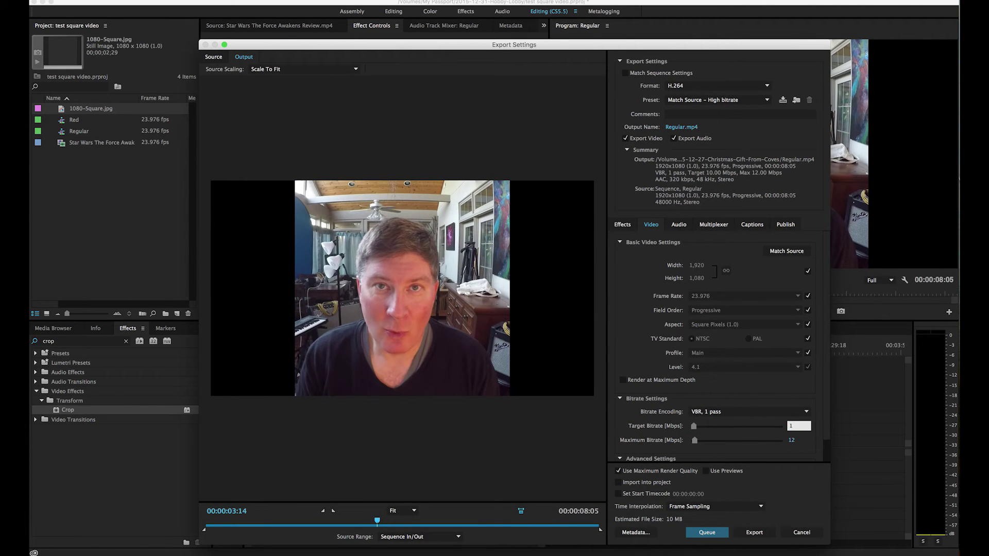
key("Tab")
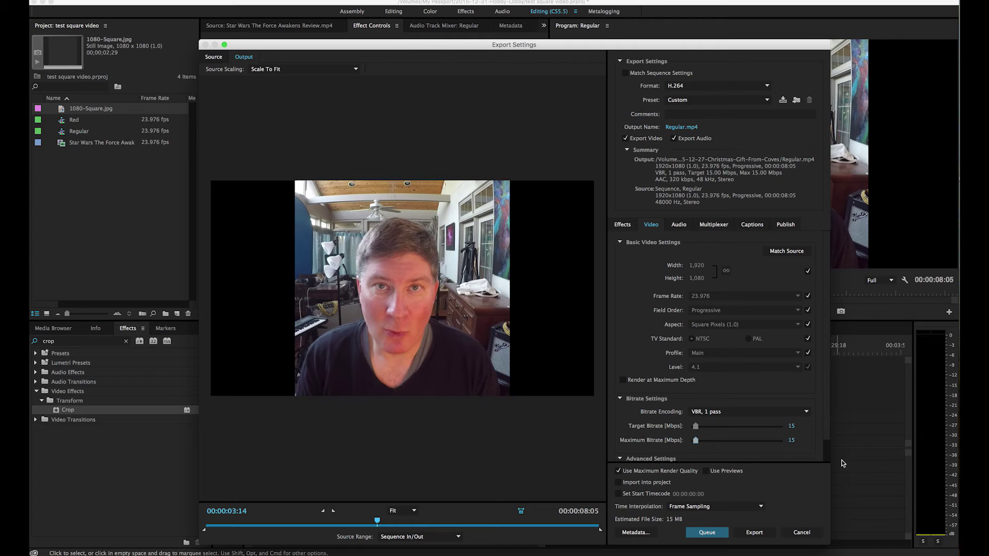
type("1")
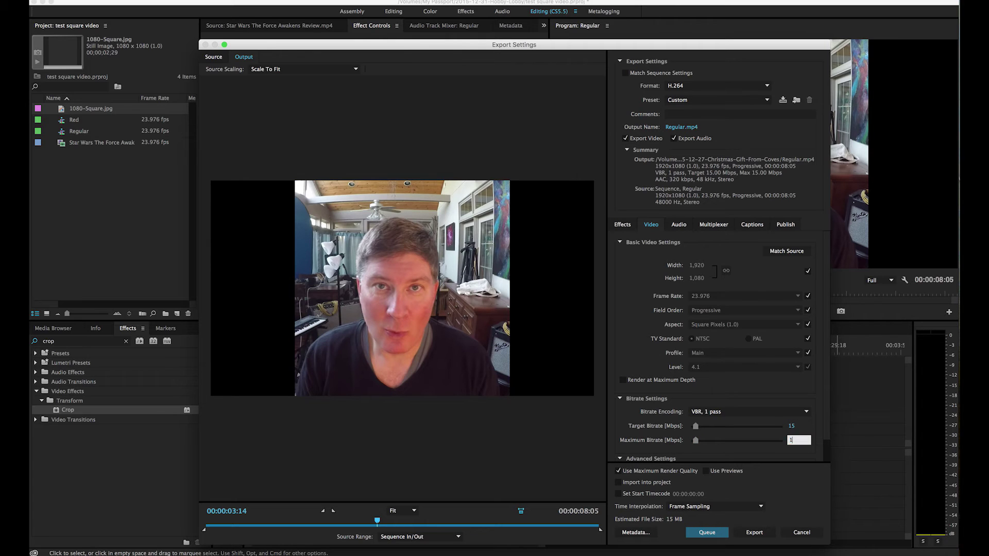
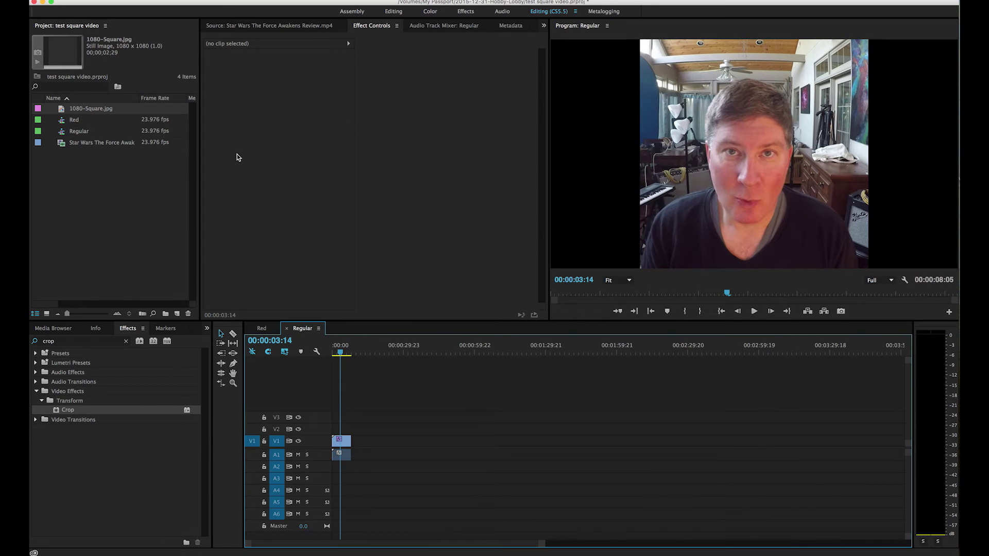
Delete the Red sequence from the project and start a new sequence with the RED R3D 1080p 16x9 23.976 preset.
left_click(62, 121)
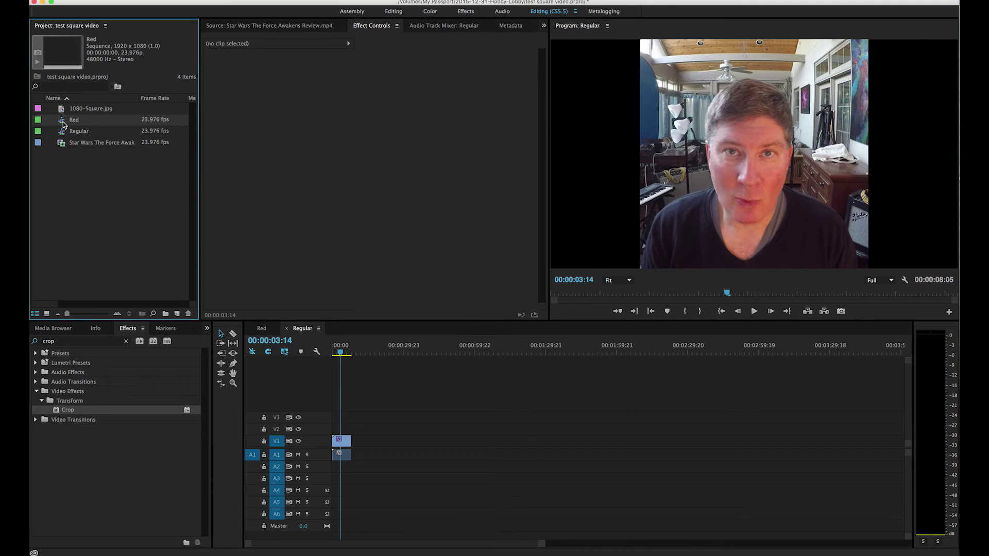
key("Delete")
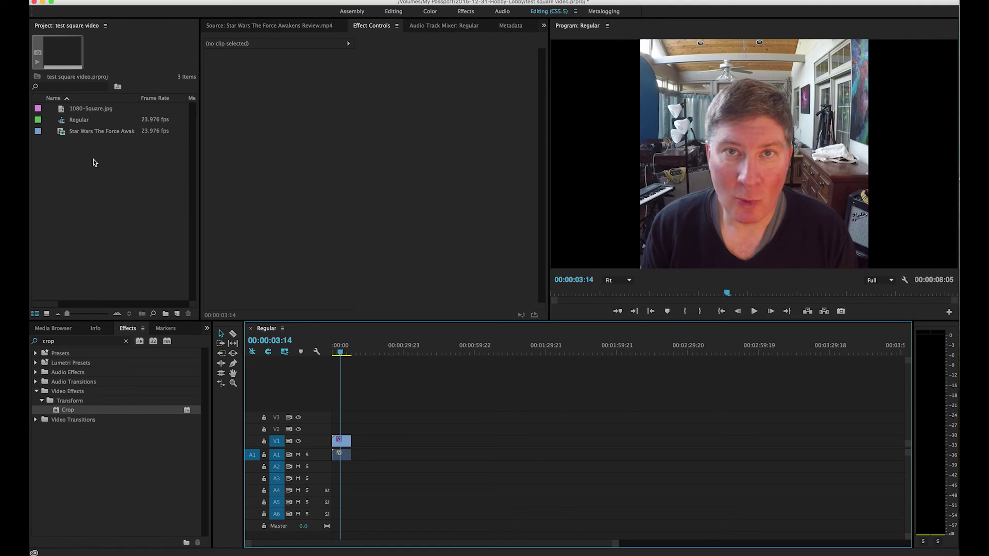
right_click(71, 155)
mouse_move(107, 199)
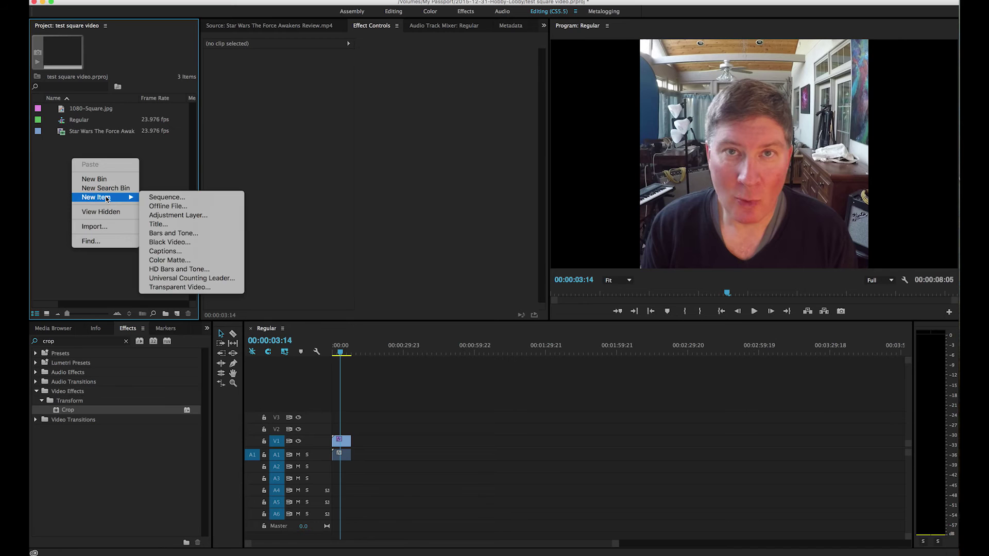
left_click(171, 197)
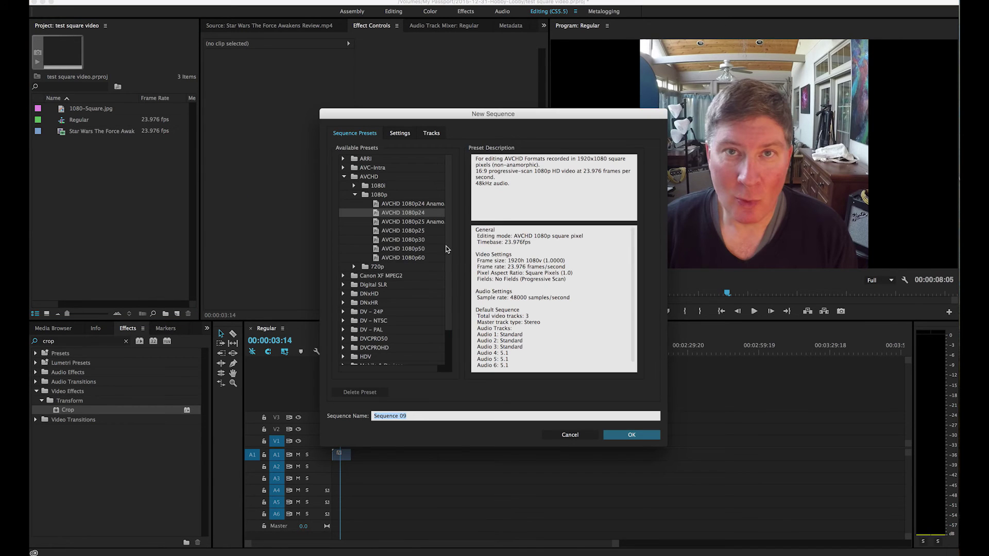
left_click_drag(448, 250, 452, 311)
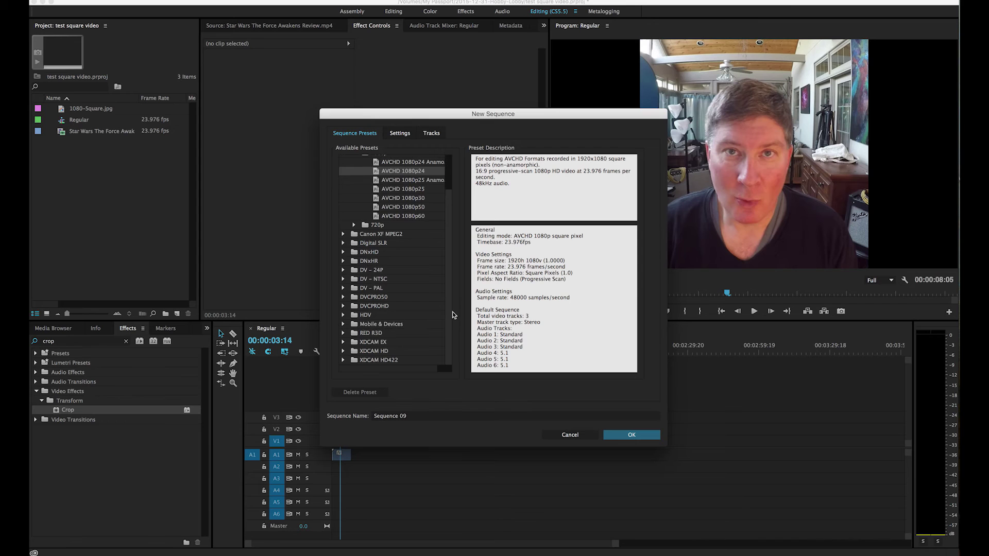
left_click(343, 334)
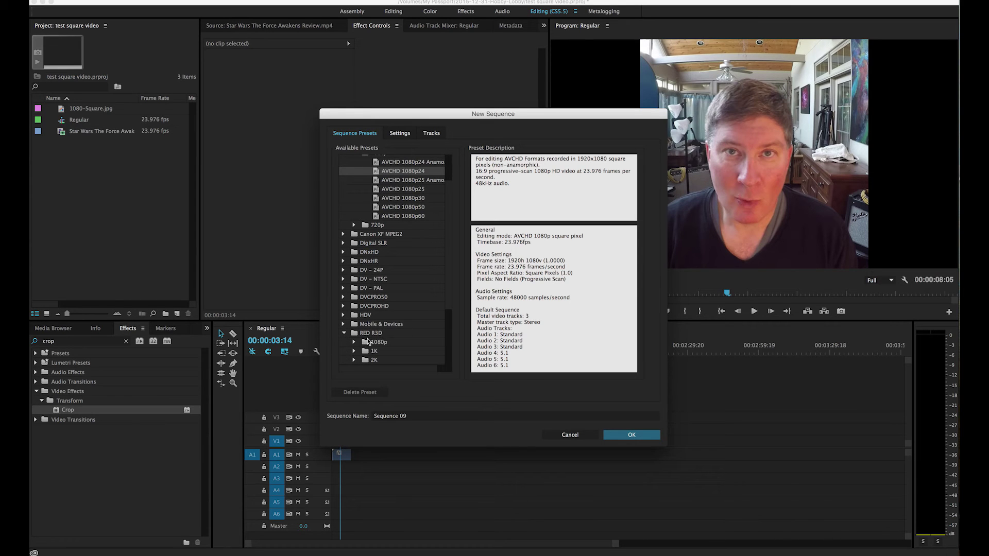
scroll(452, 300, "down", 3)
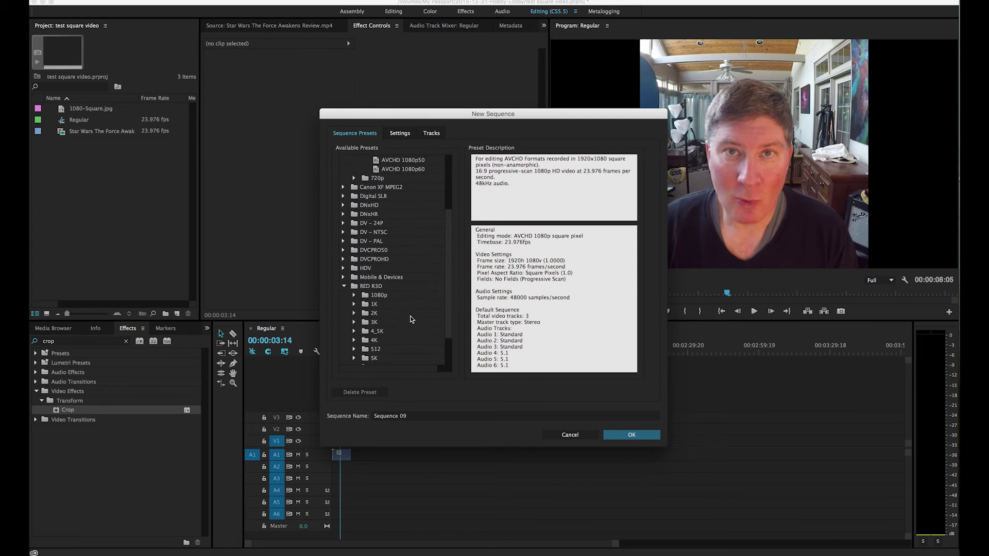
left_click(355, 295)
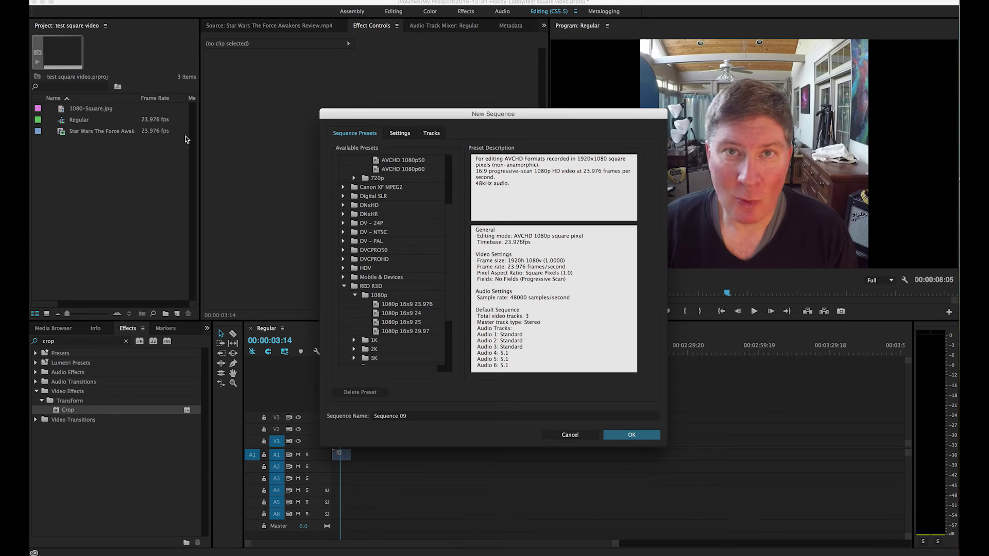
left_click(377, 305)
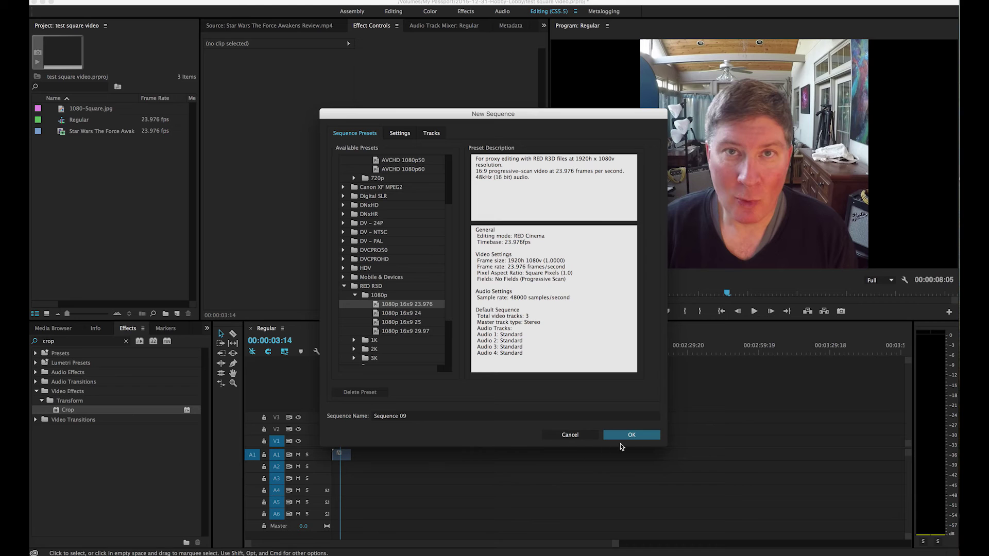
Set the new sequence's horizontal frame size to 1080 and create the sequence.
left_click(400, 134)
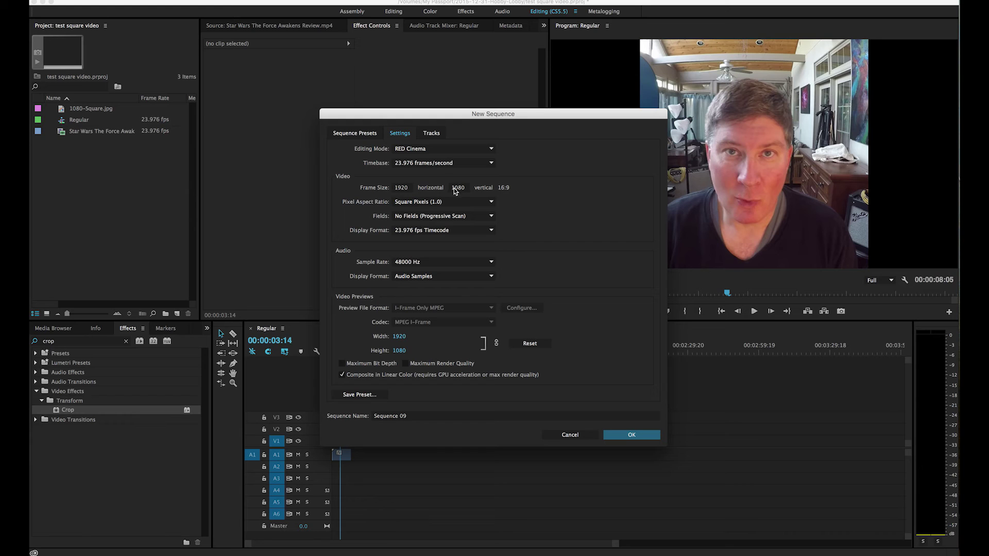
left_click(398, 190)
double_click(408, 187)
type("1")
left_click(517, 193)
left_click(631, 435)
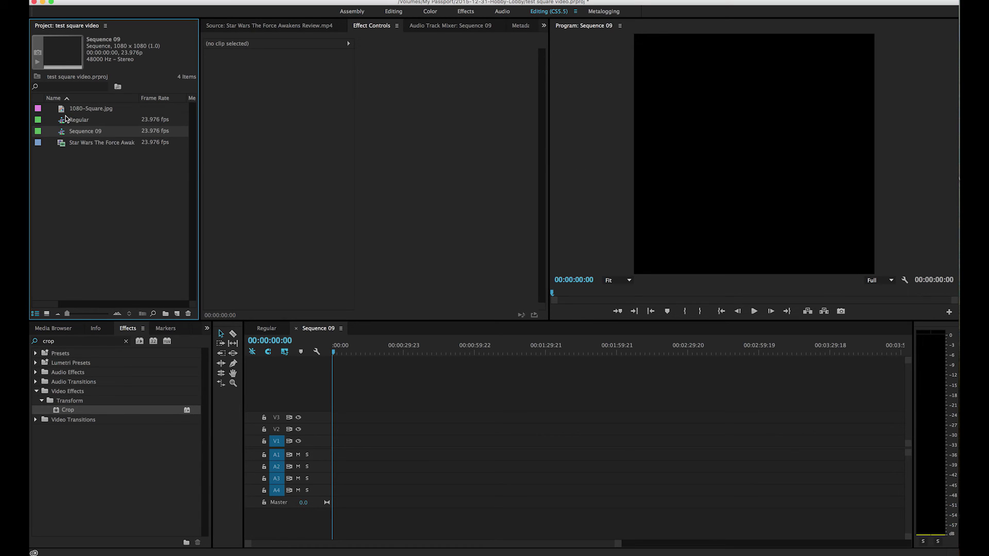
Place the Star Wars clip at the start of V1 in Sequence 09, keep the existing sequence settings, and play its first seconds.
left_click_drag(62, 147, 332, 449)
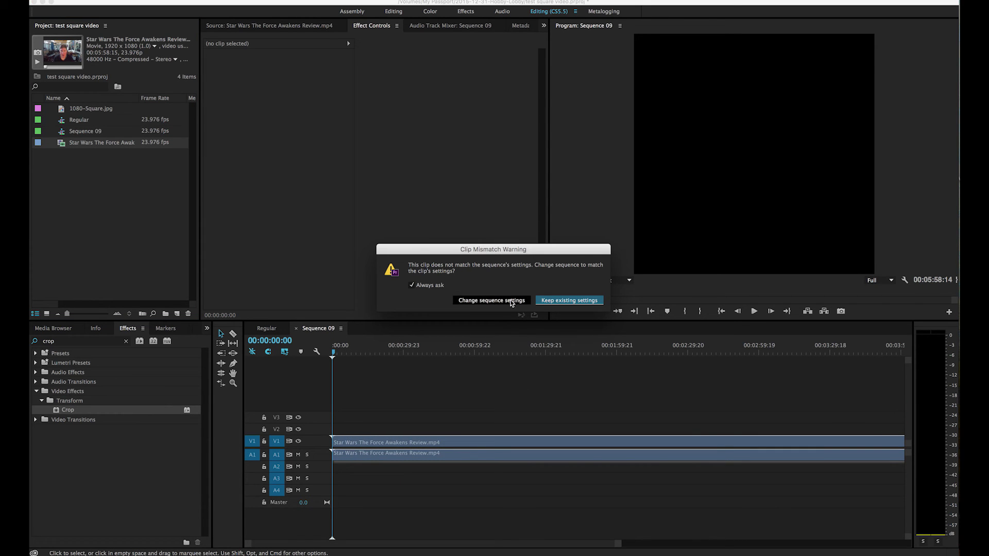
left_click(570, 301)
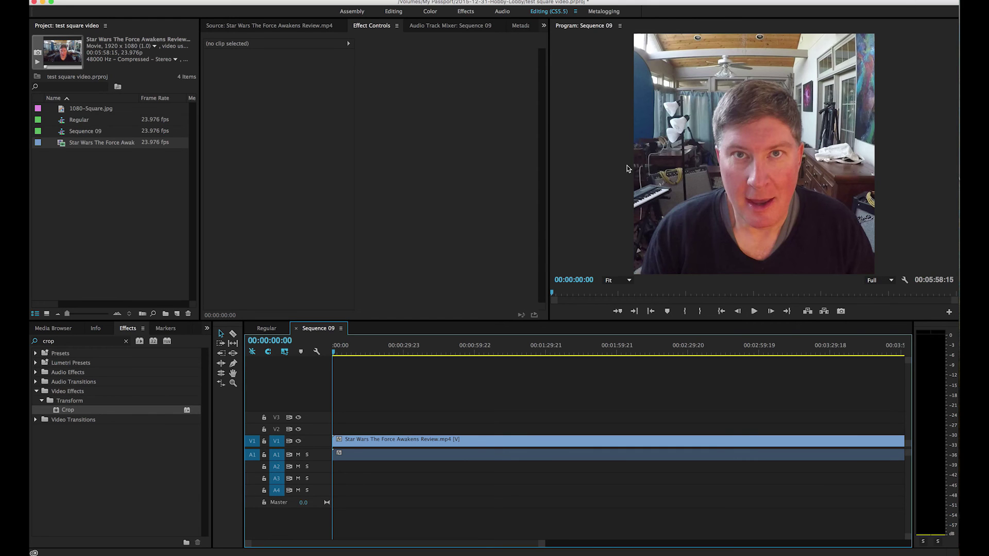
left_click(754, 311)
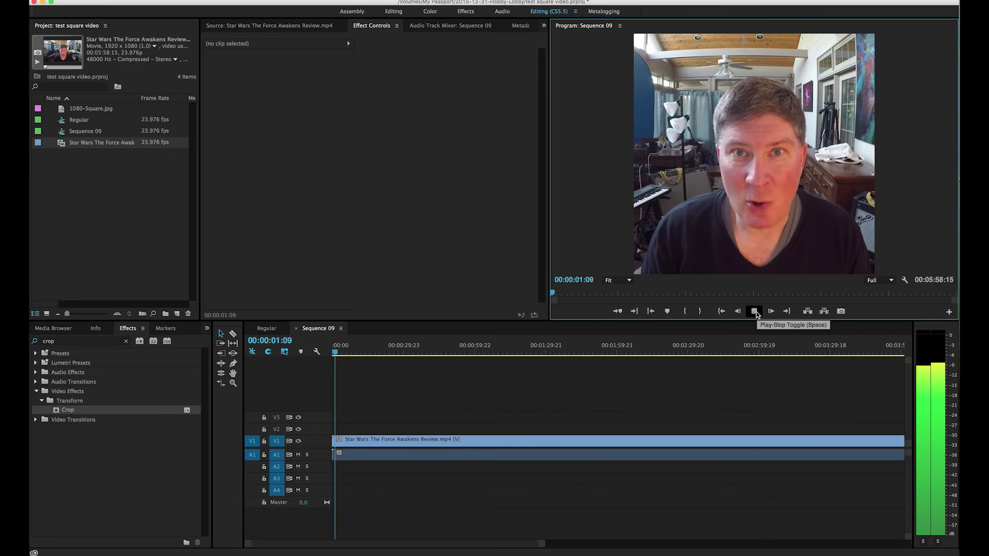
left_click(754, 311)
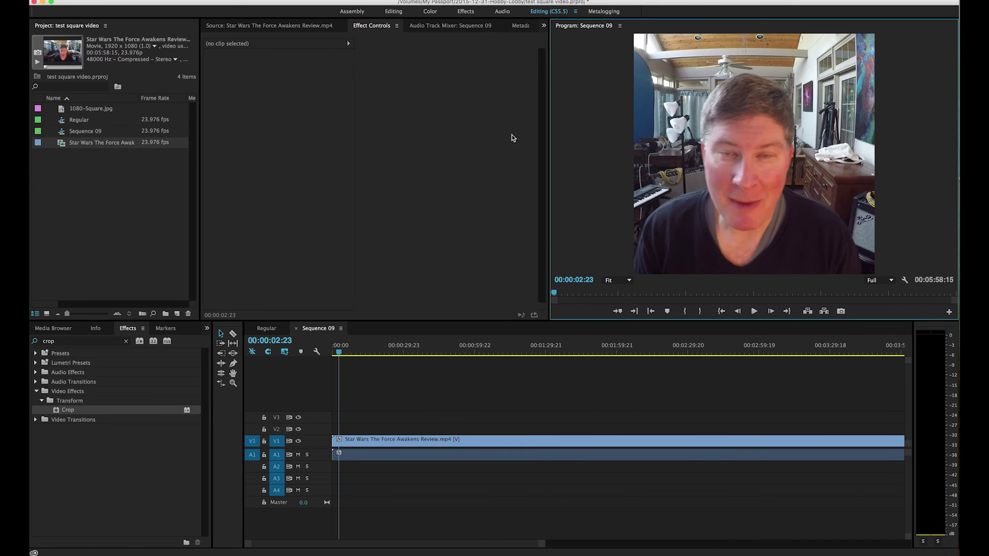
left_click(625, 384)
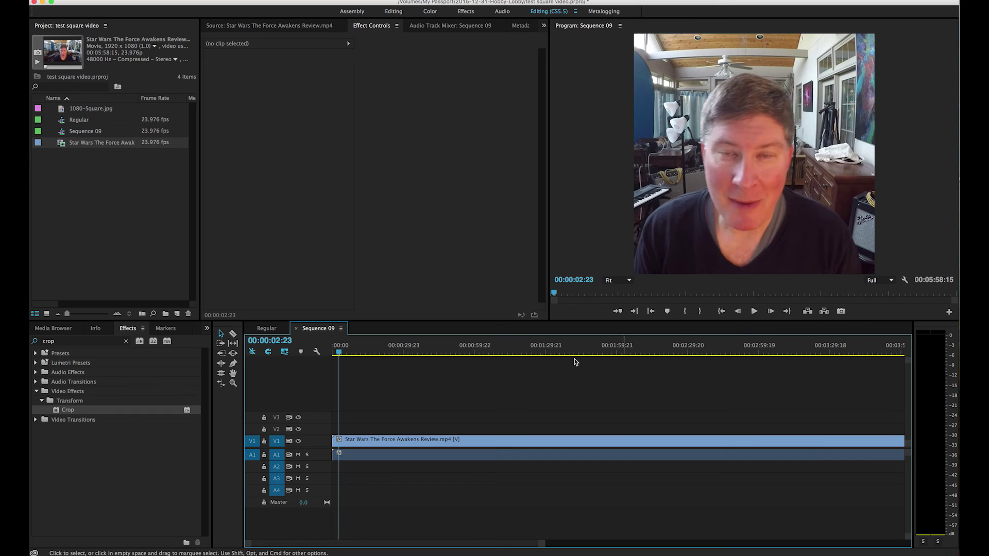
left_click(144, 3)
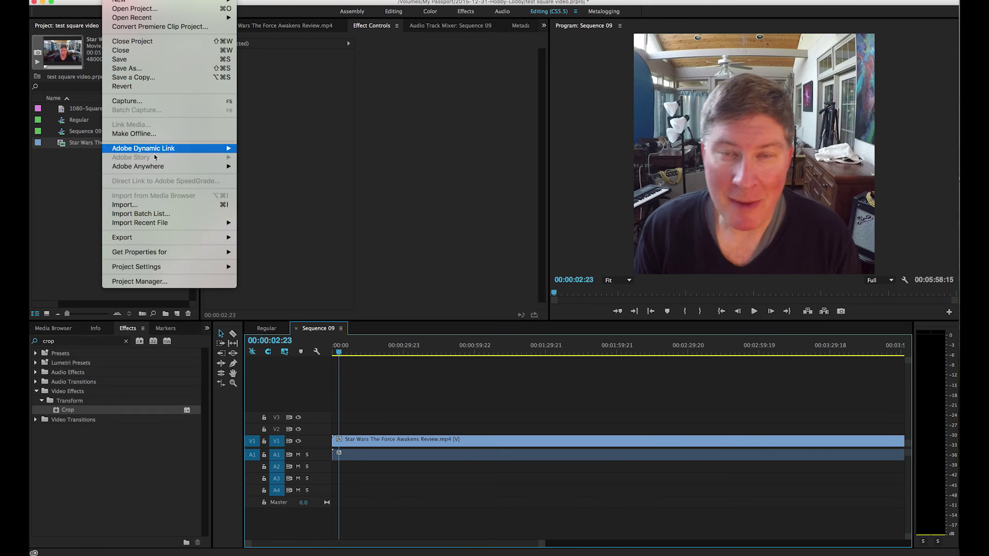
mouse_move(152, 239)
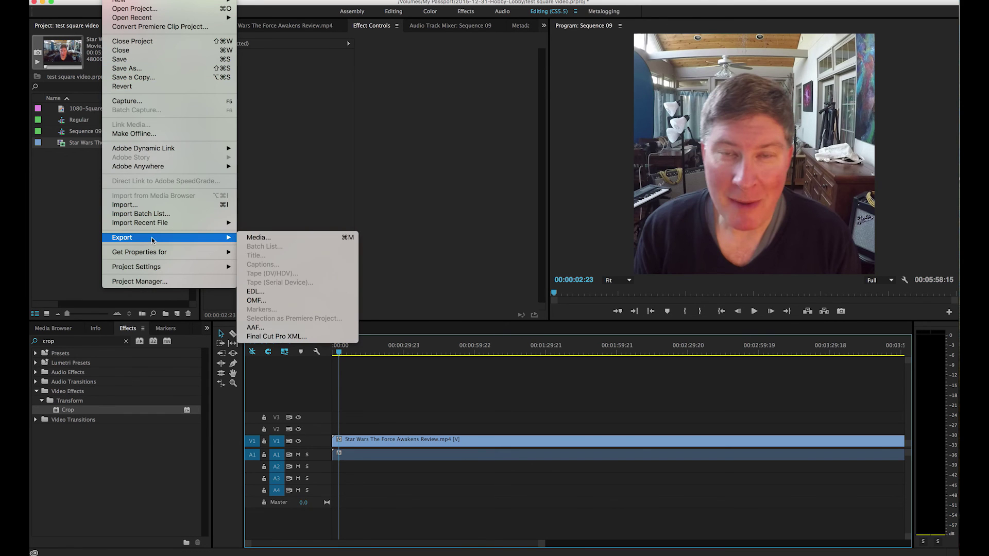
left_click(259, 237)
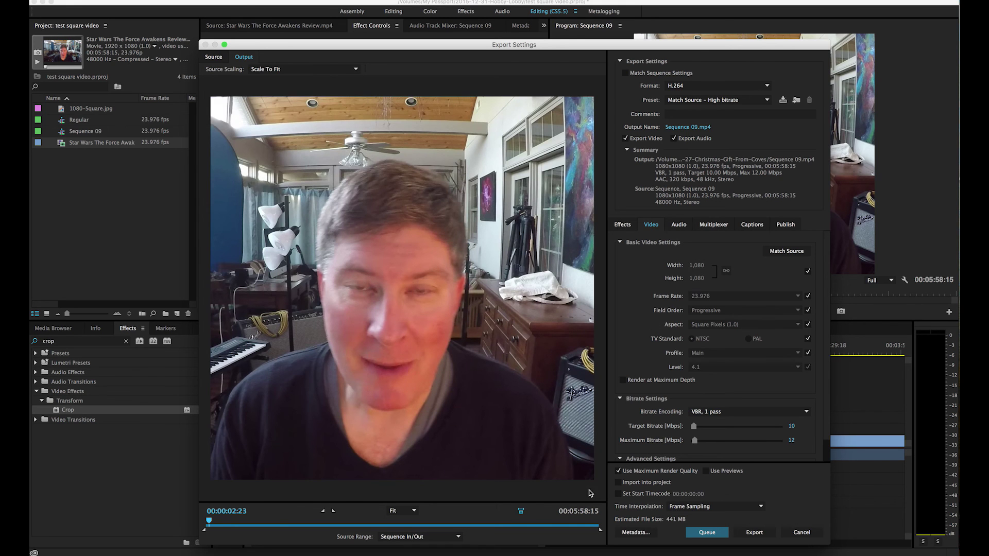
left_click(799, 534)
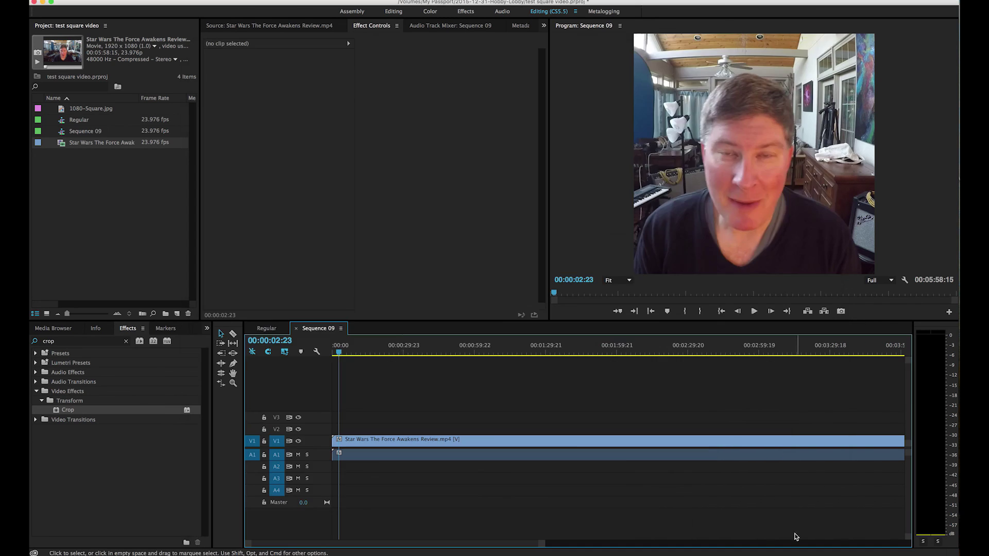
Split the Star Wars clip at 00:00:04:00, delete everything after the cut, and return the playhead to the start.
key("space")
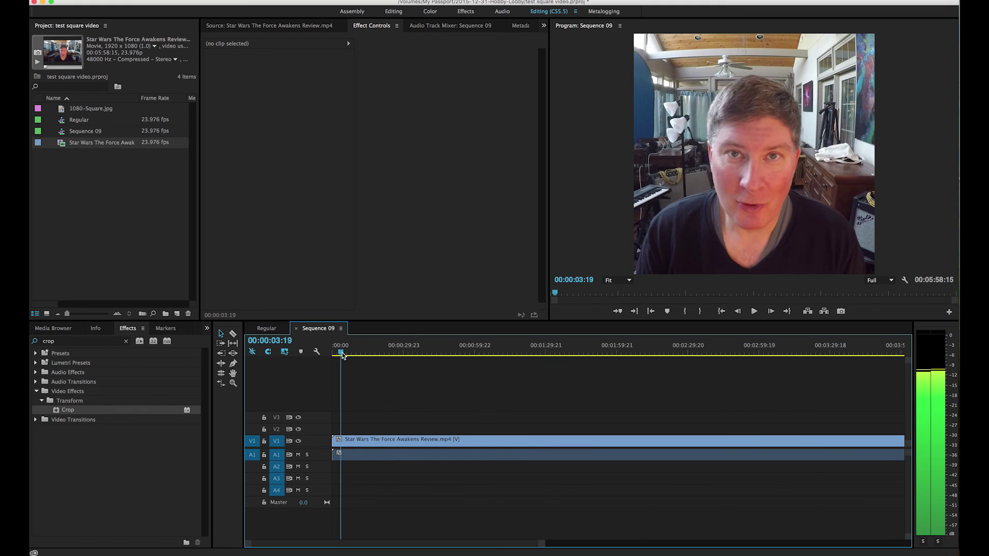
key("space")
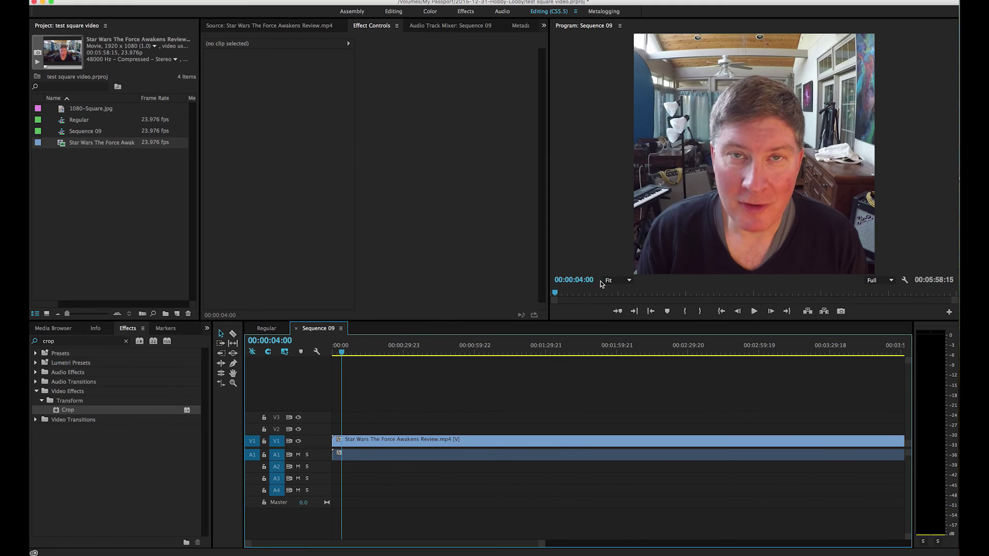
key("c")
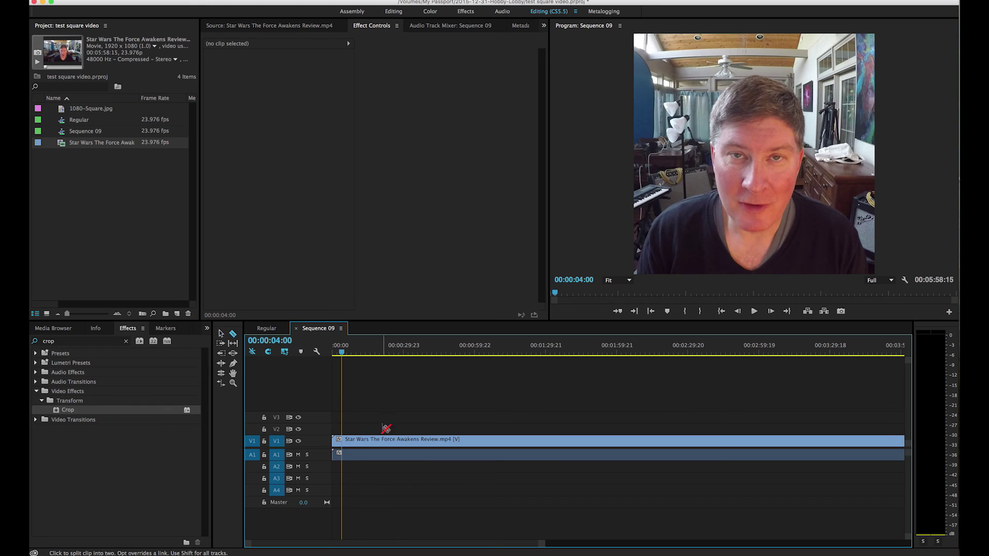
left_click(346, 441)
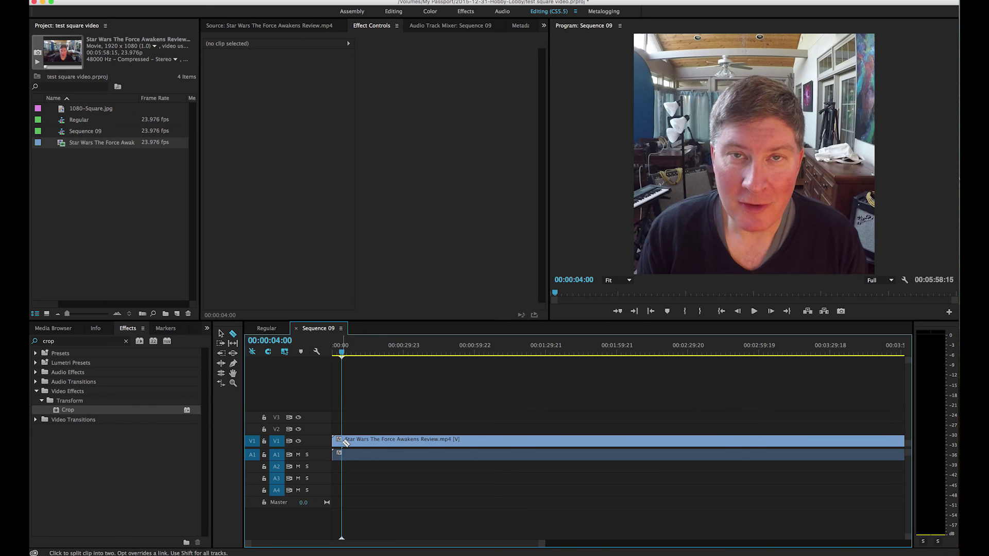
key("v")
left_click(399, 441)
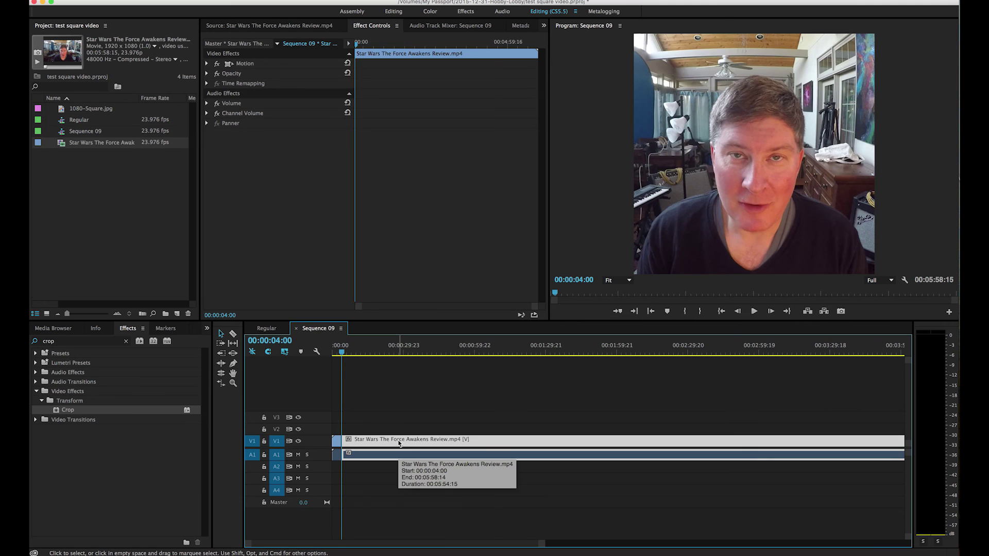
key("Delete")
left_click_drag(343, 354, 329, 357)
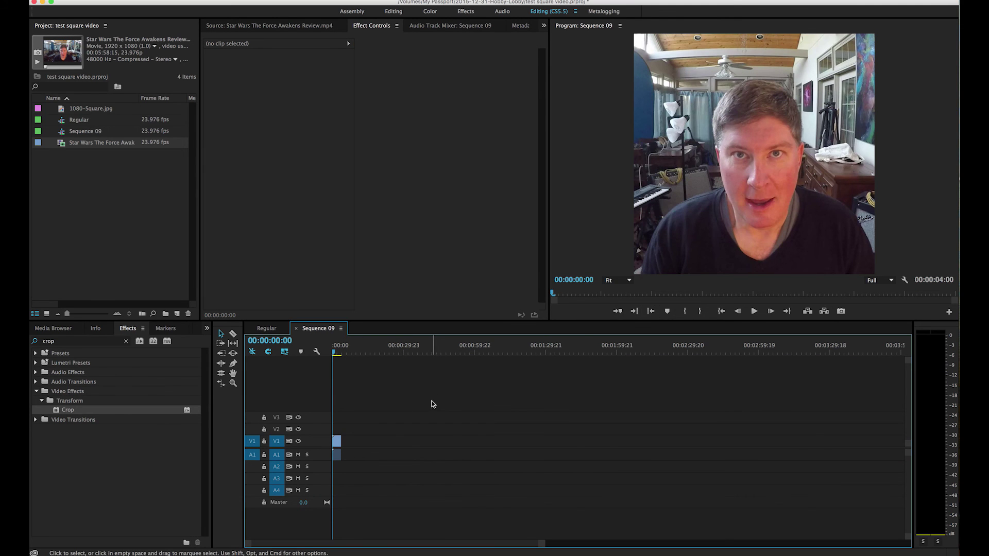
Export Sequence 09 as an H.264 video named 1-1-test to the Desktop, using the Match Source - High bitrate preset.
left_click(117, 1)
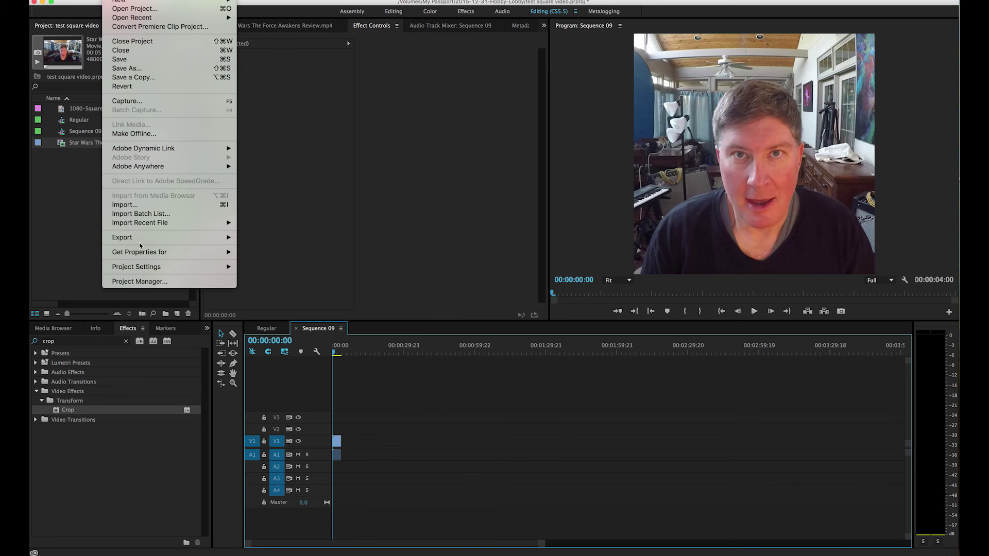
mouse_move(141, 239)
left_click(274, 241)
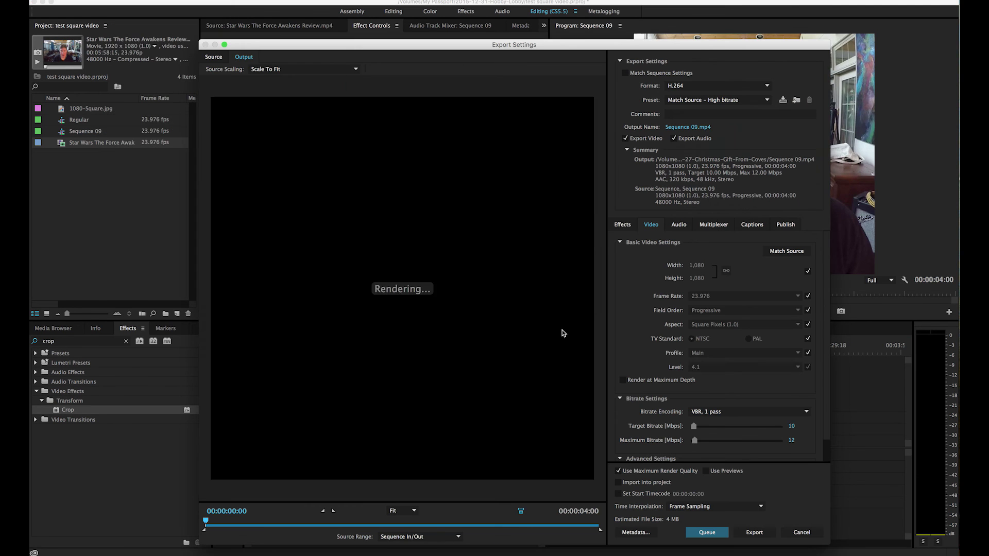
left_click(686, 127)
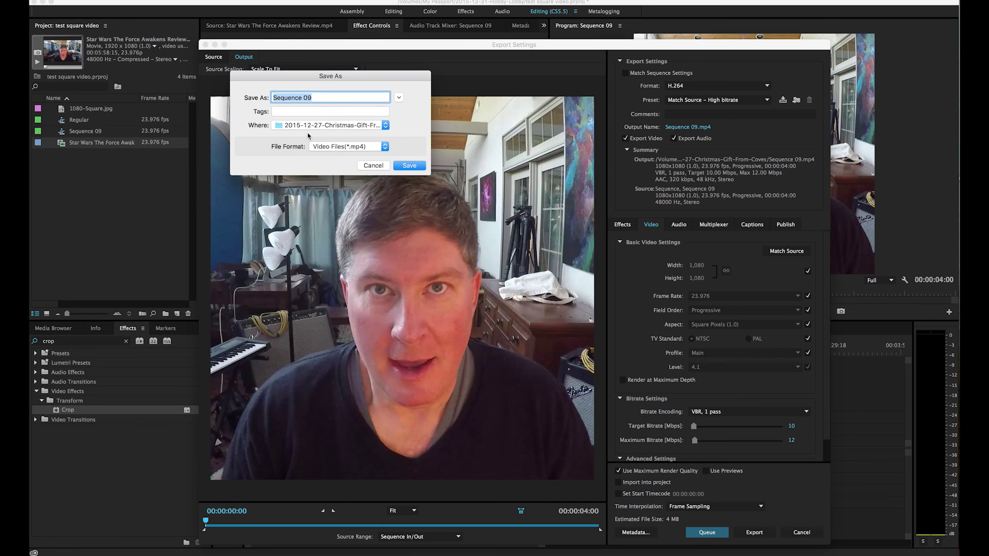
type("1-1-test")
left_click(386, 125)
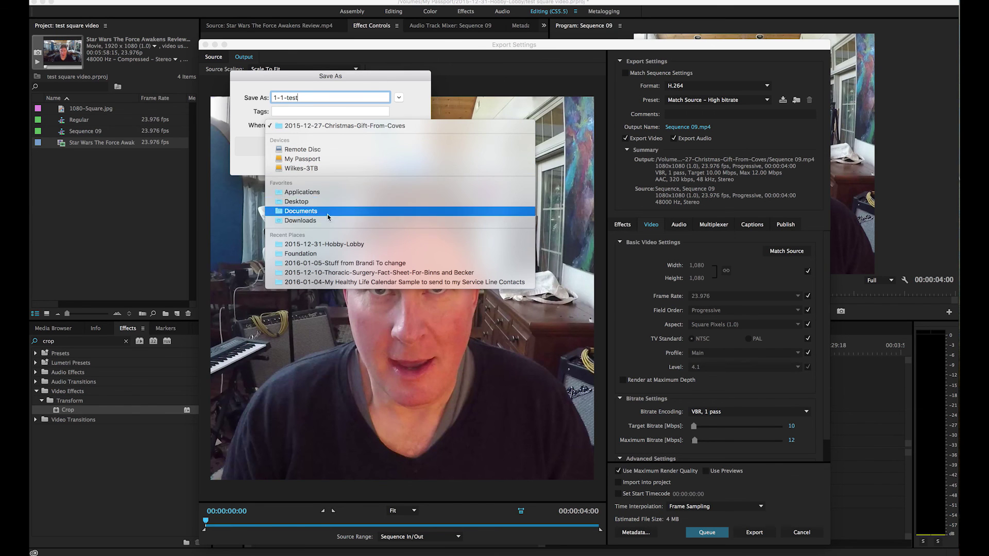
left_click(314, 204)
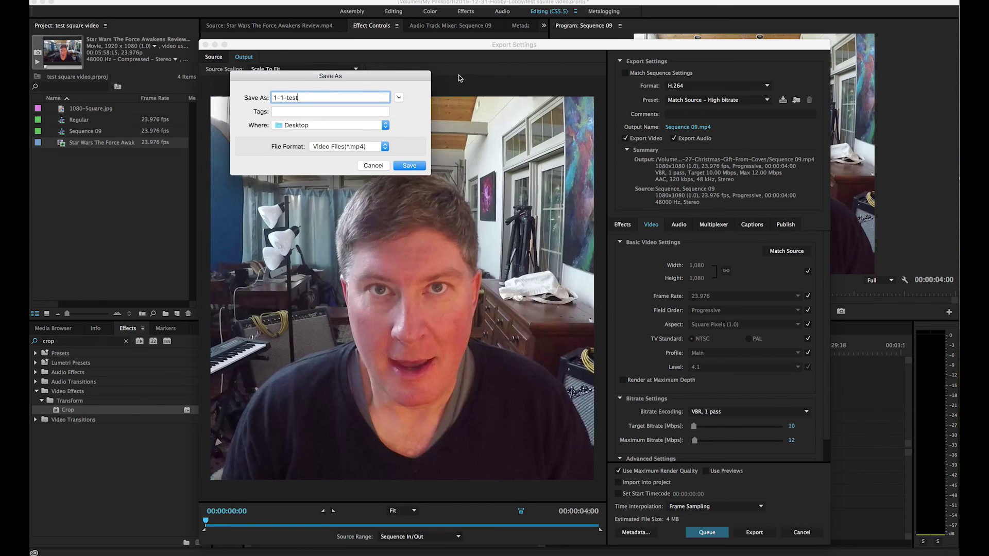
left_click(409, 166)
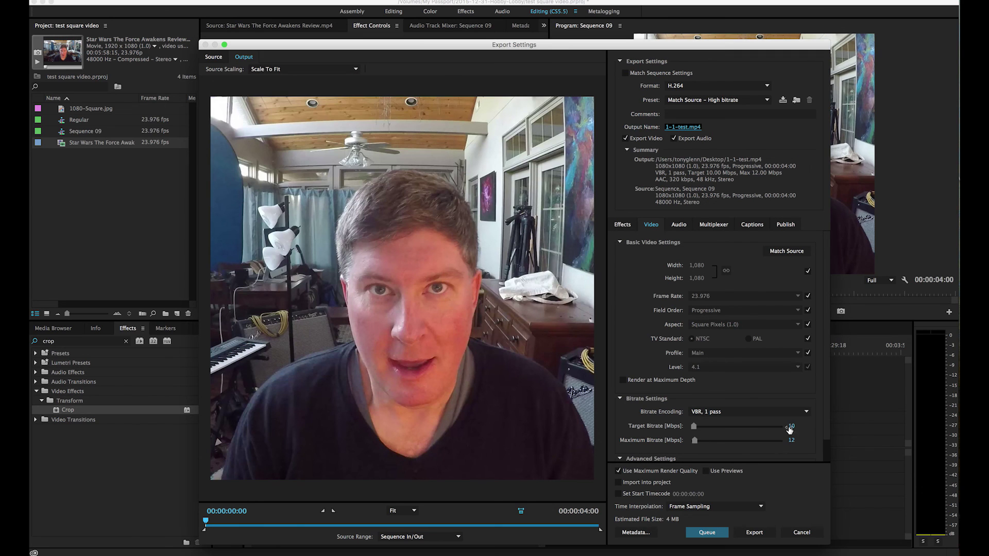
left_click(754, 532)
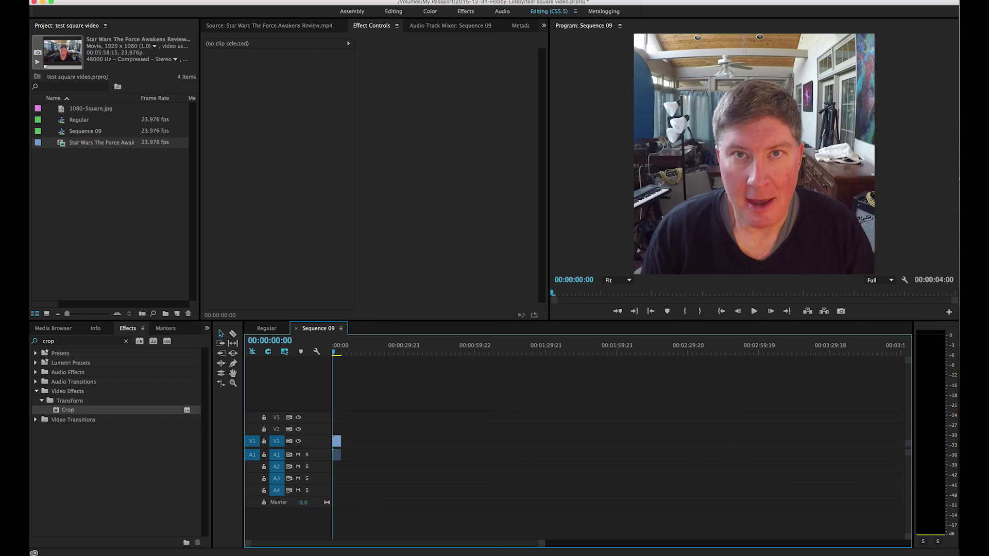
Import 1-1-test.mp4 from the Desktop into the project and play its first seconds in the source monitor.
left_click_drag(958, 466, 111, 196)
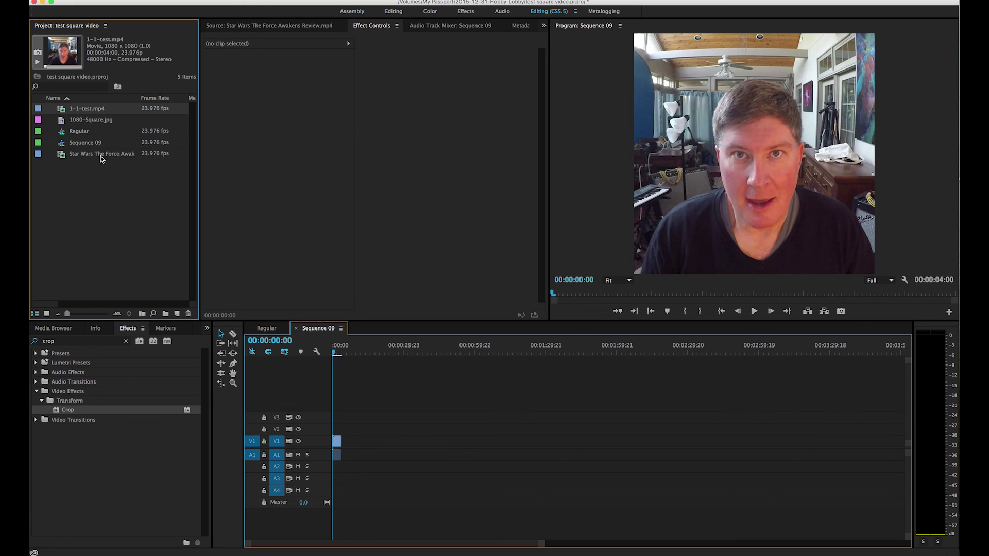
double_click(62, 111)
left_click(375, 311)
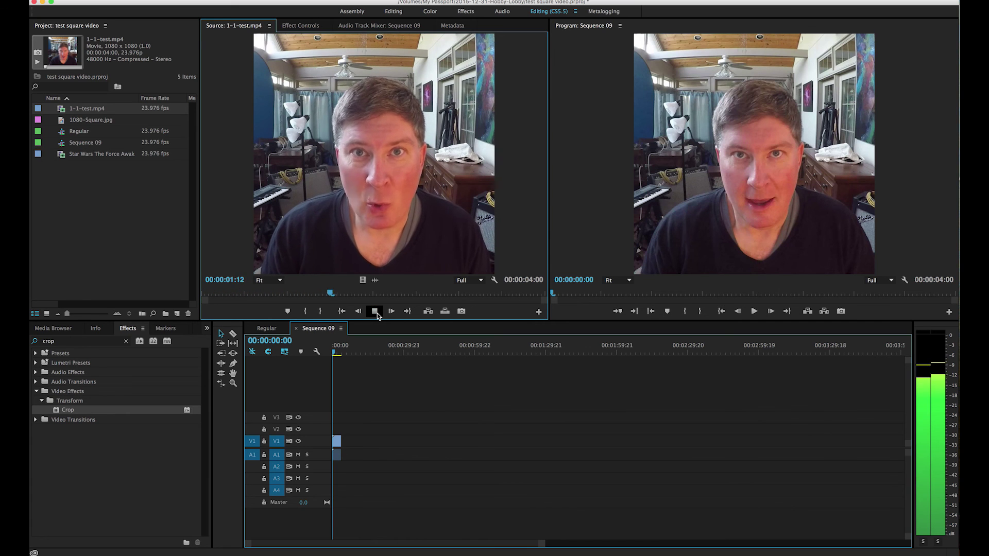
left_click(375, 311)
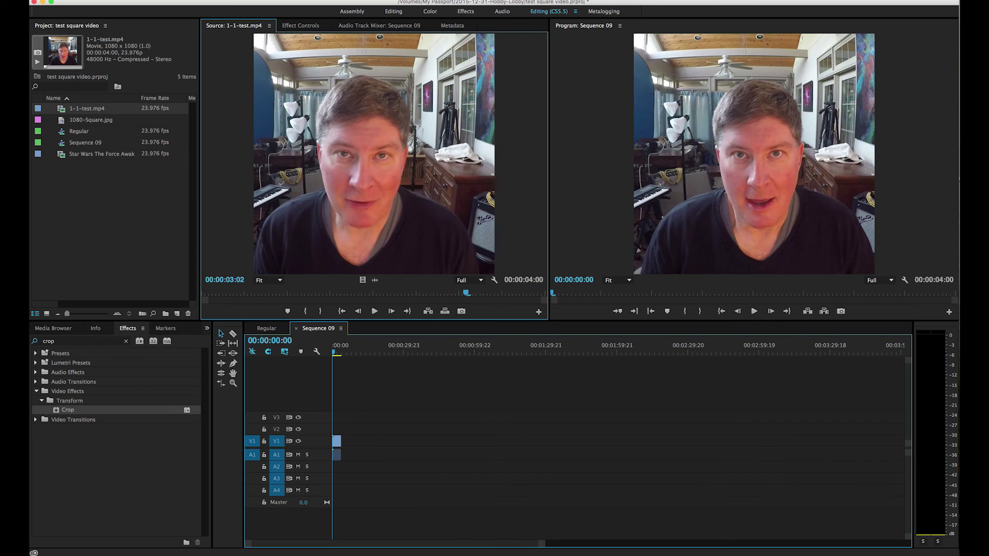
Switch to the external video player, play part of 1-1-test.mp4 to check its square frame, and close the player window.
key("super+Tab")
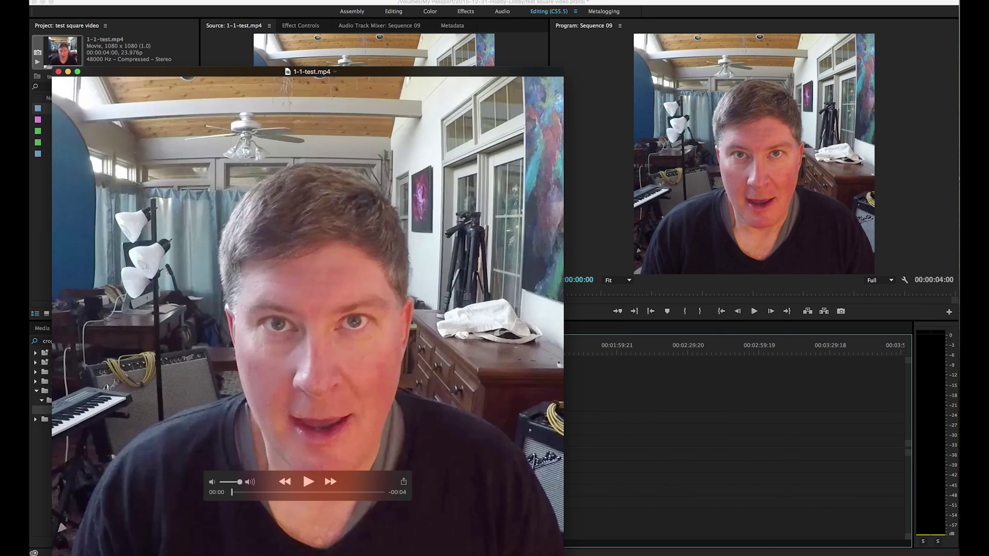
left_click_drag(427, 75, 486, 31)
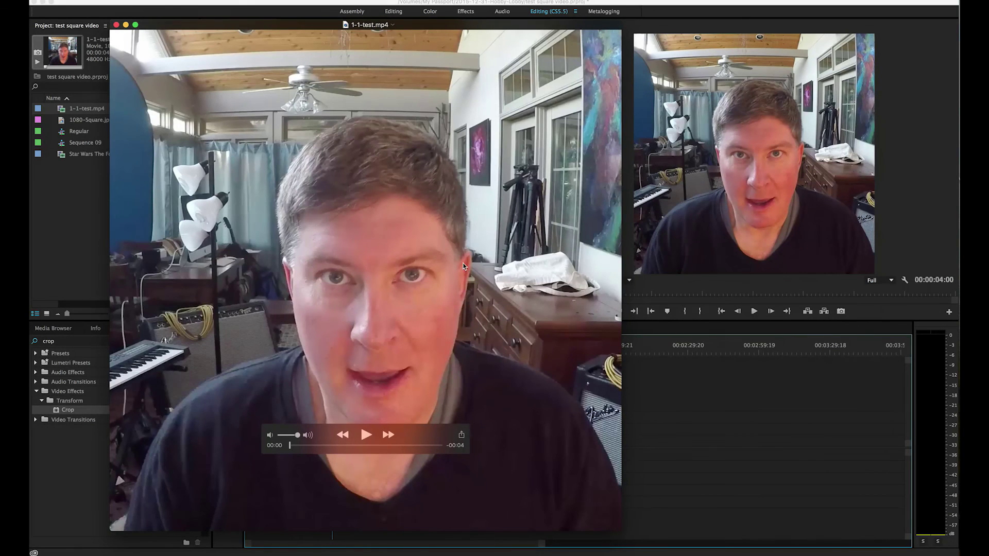
left_click(364, 436)
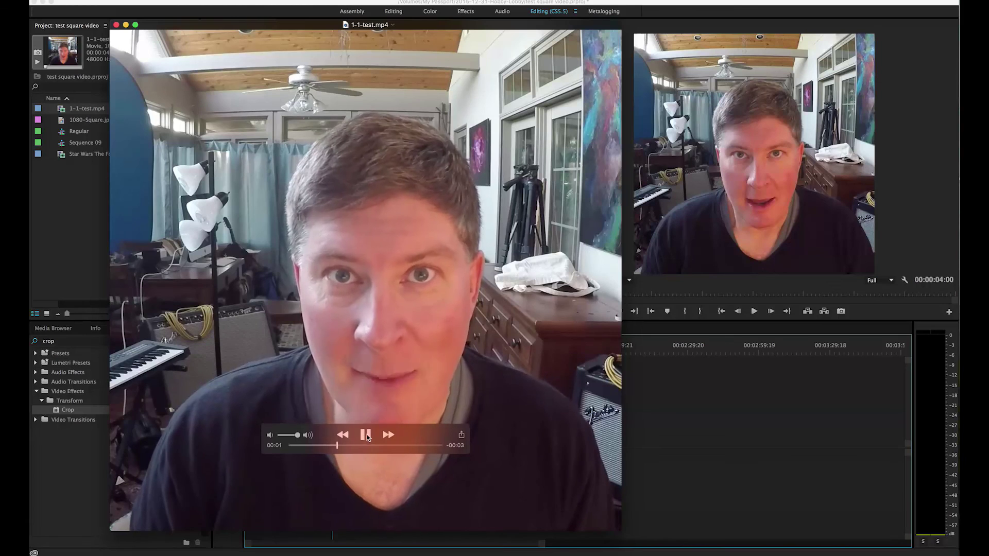
left_click(364, 436)
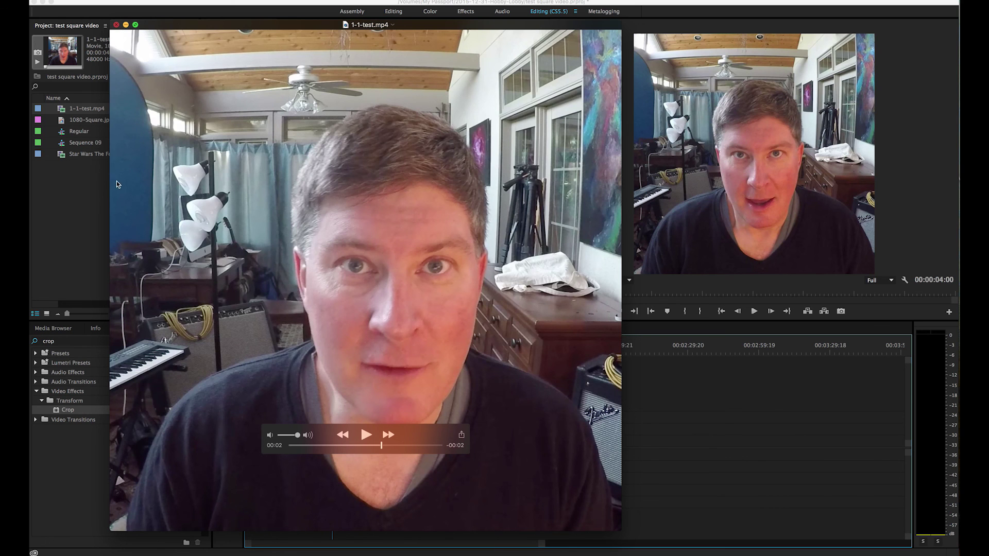
left_click(117, 25)
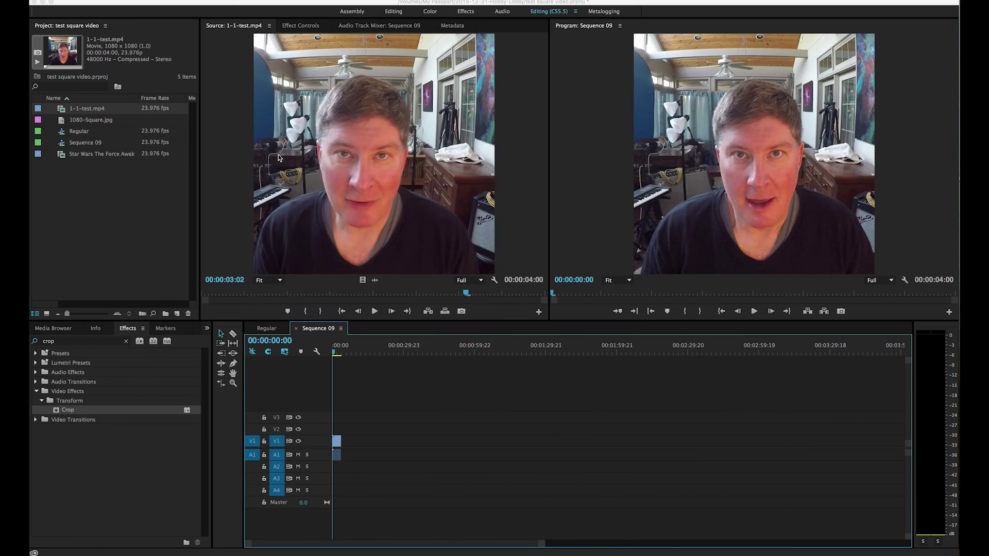